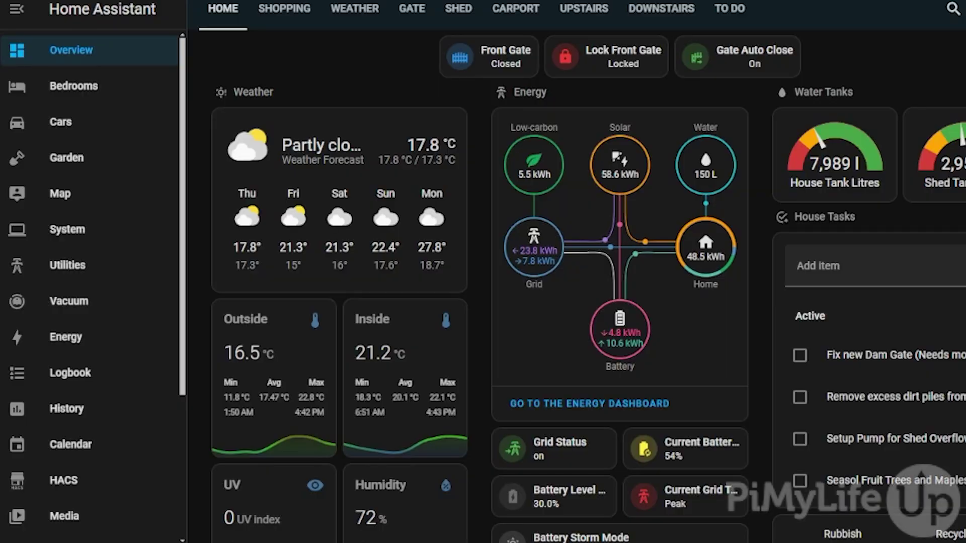
- Browse the Shopping, Weather and Gate dashboard views, ending on the Shed view with its cameras
left_click(296, 26)
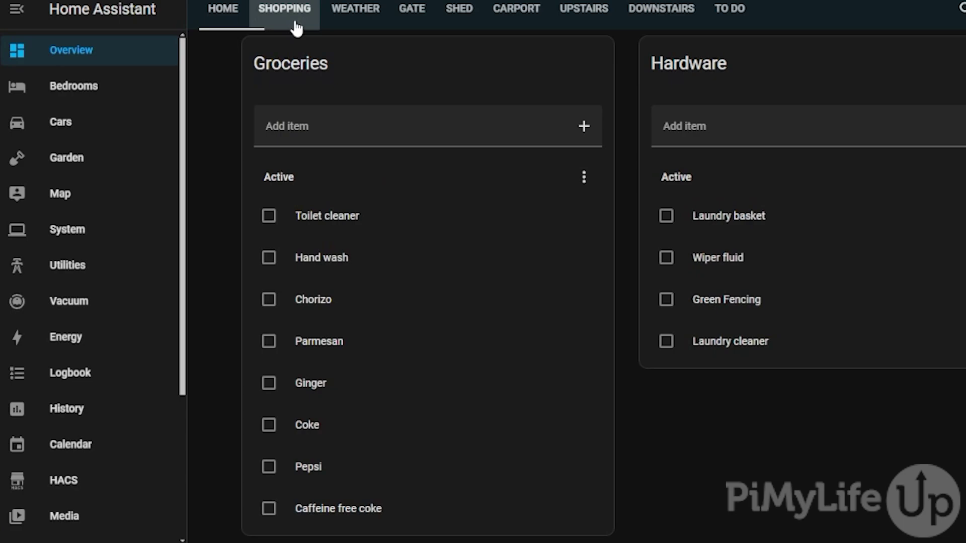
left_click(346, 19)
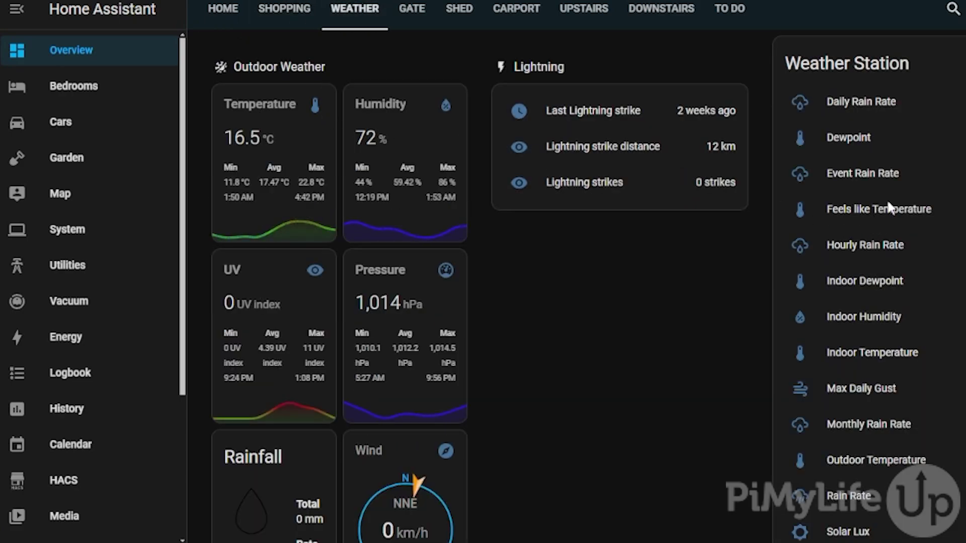
scroll(617, 258, "down", 5)
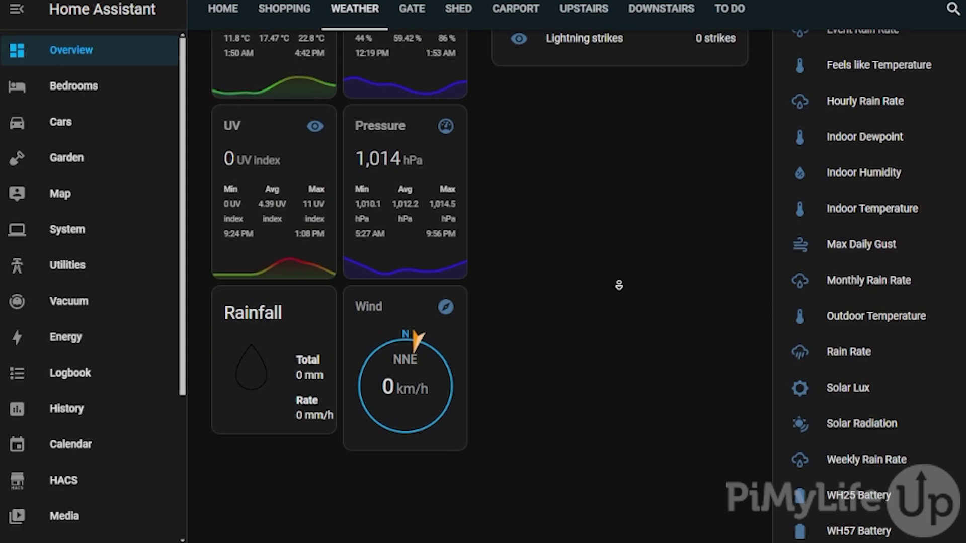
scroll(620, 283, "up", 5)
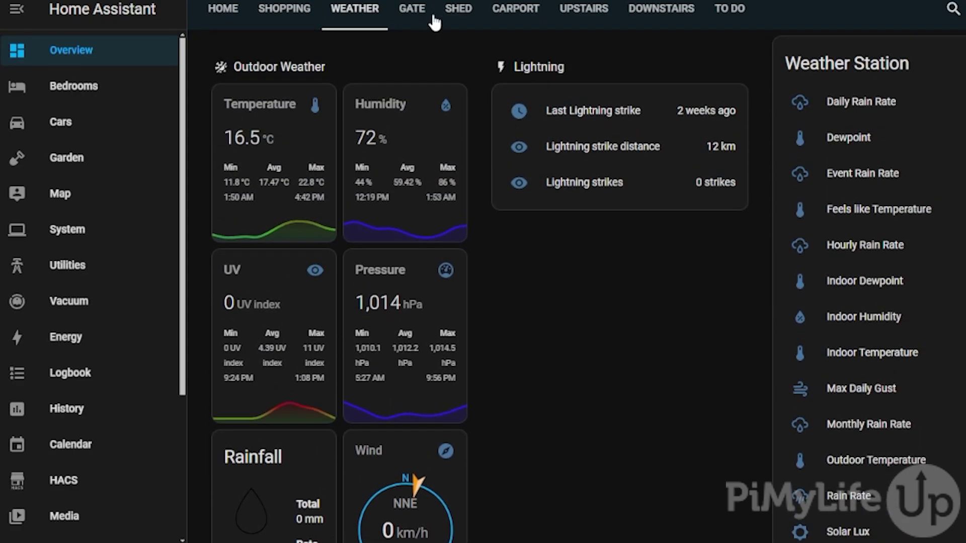
left_click(429, 17)
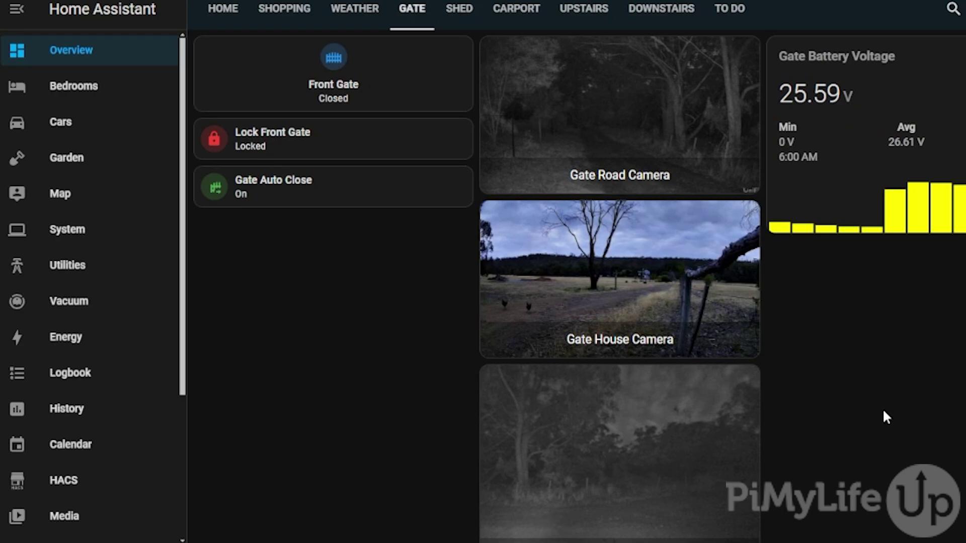
left_click(459, 11)
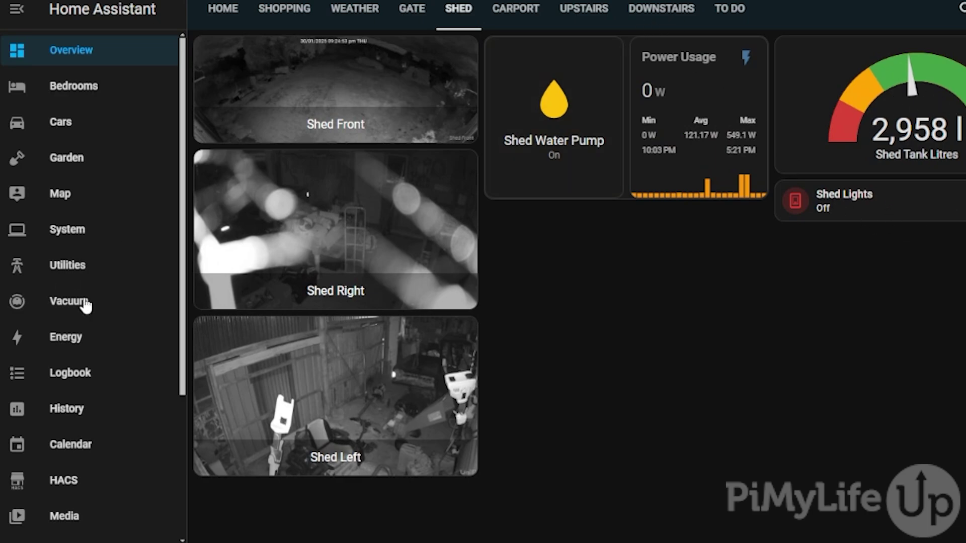
scroll(85, 306, "down", 1)
scroll(86, 307, "down", 4)
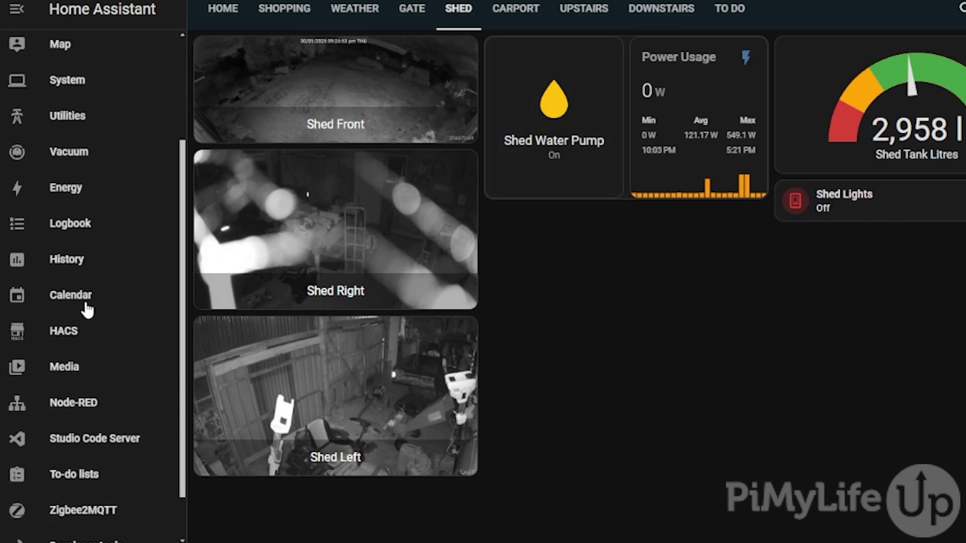
- Open Node-RED from the Home Assistant sidebar and pan across the Gate flow canvas
left_click(87, 407)
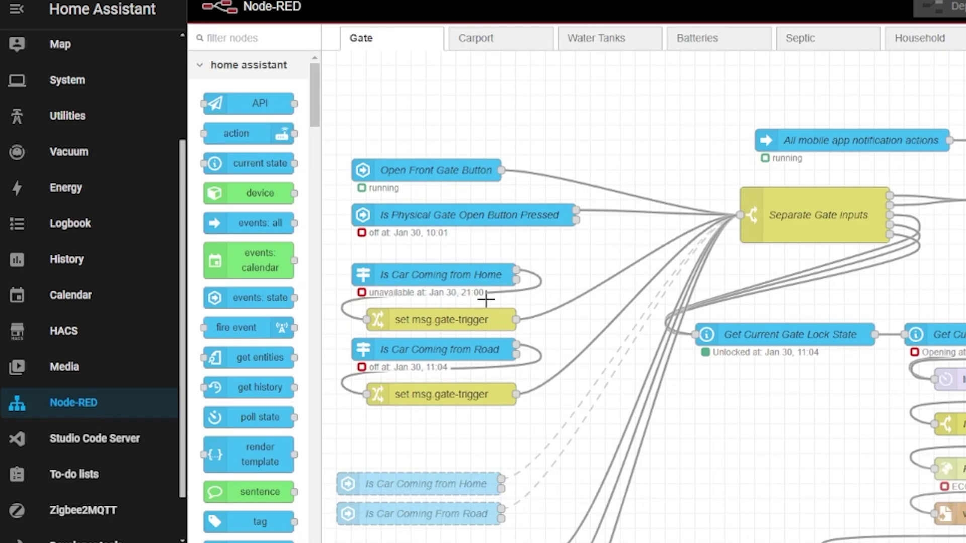
left_click_drag(730, 469, 712, 443)
scroll(712, 443, "down", 3)
scroll(712, 443, "right", 4)
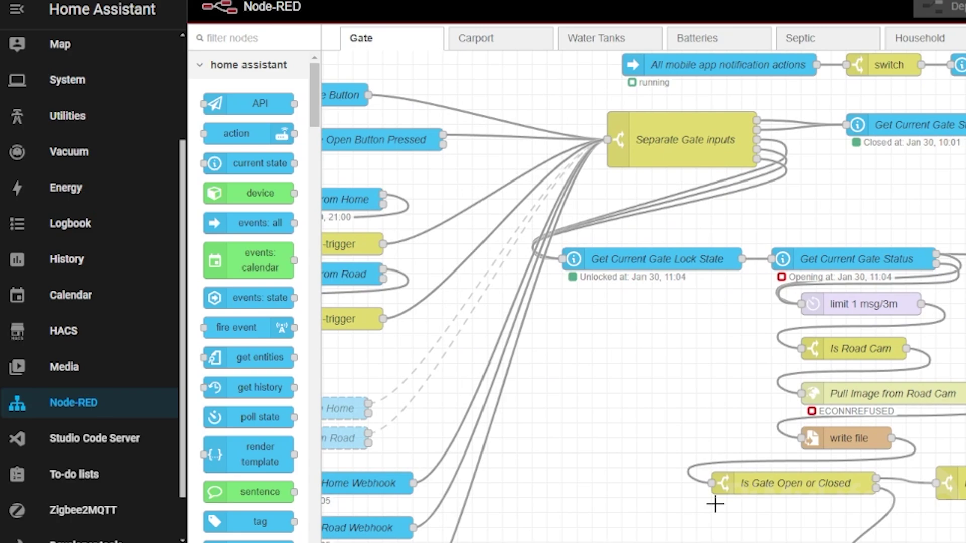
scroll(666, 498, "right", 3)
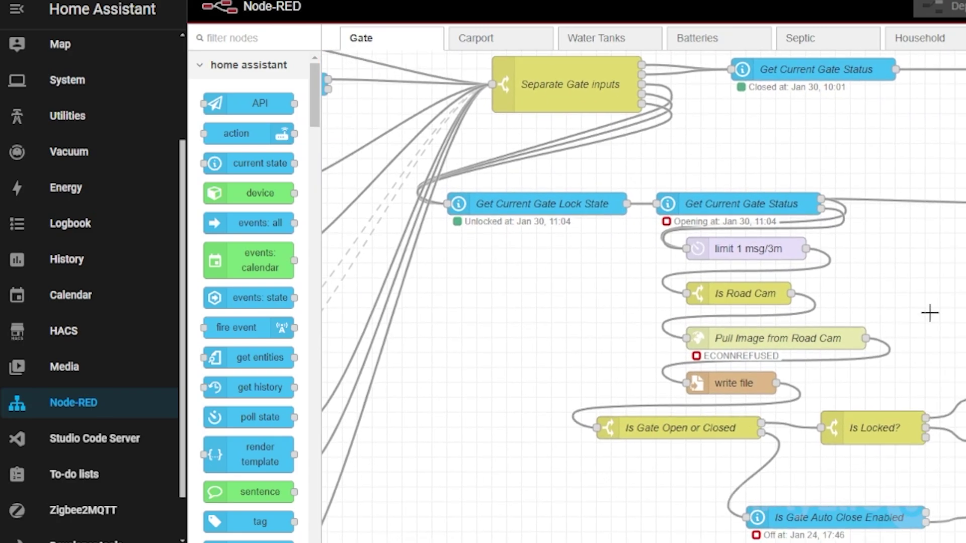
scroll(927, 312, "right", 4)
scroll(823, 322, "right", 5)
scroll(853, 323, "up", 3)
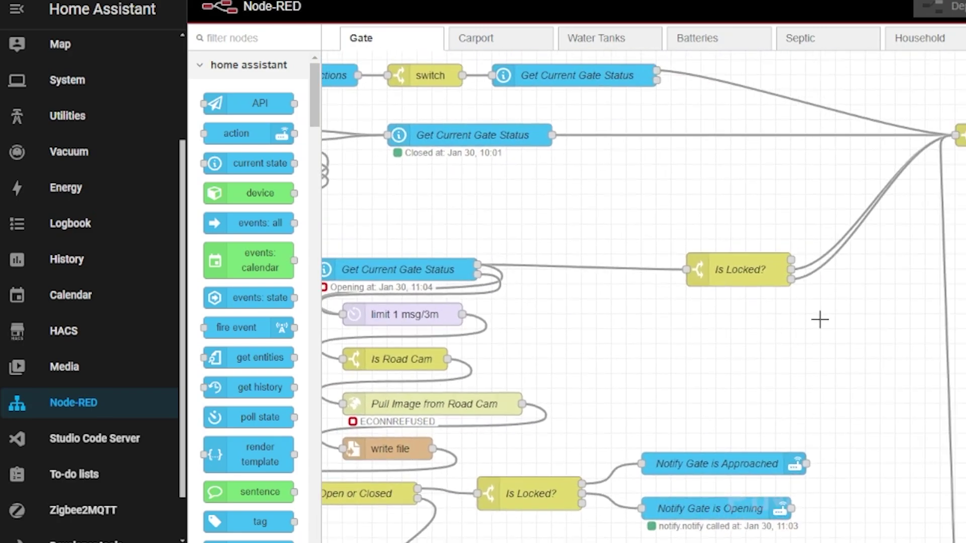
scroll(775, 343, "right", 8)
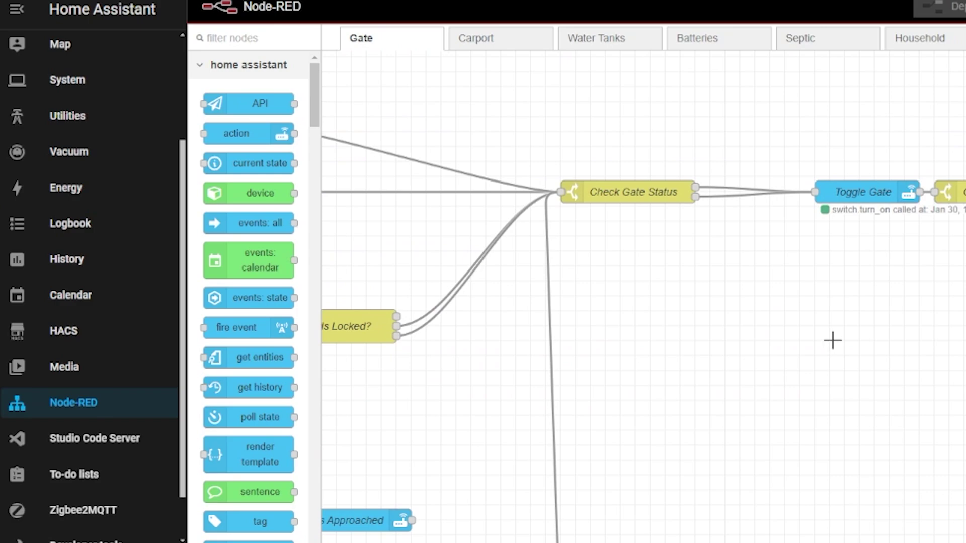
scroll(800, 333, "right", 6)
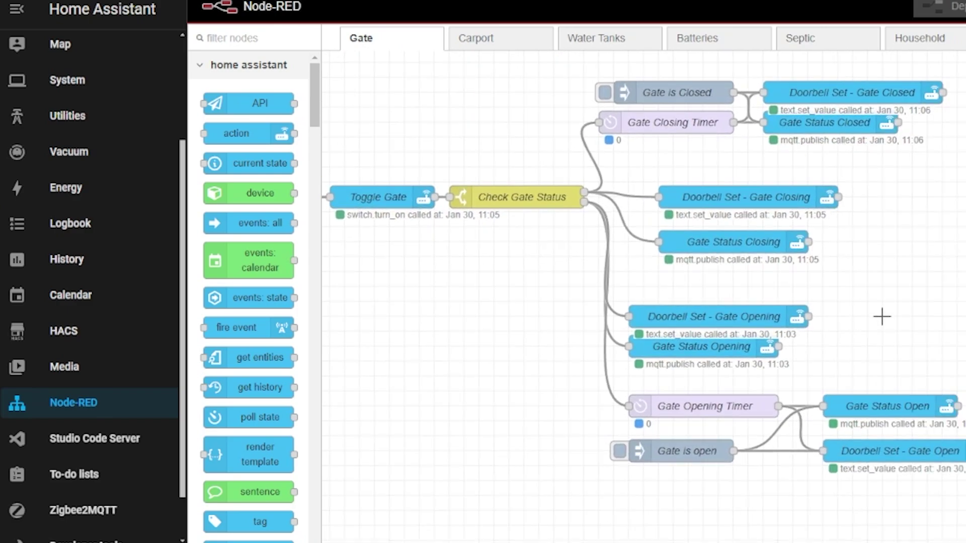
- Pan back across the Gate flow, then switch to the Water Tanks flow
scroll(451, 500, "down", 4)
scroll(451, 500, "left", 2)
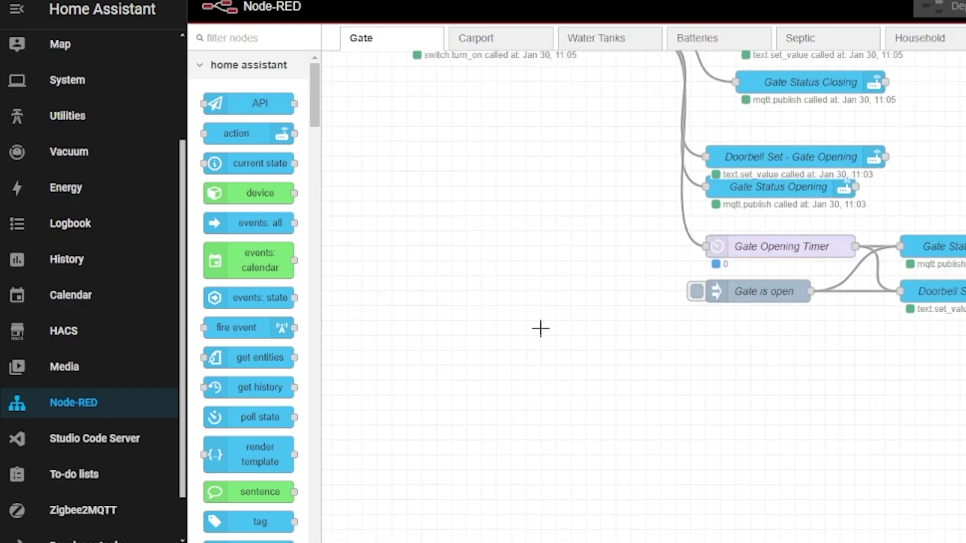
scroll(486, 487, "left", 15)
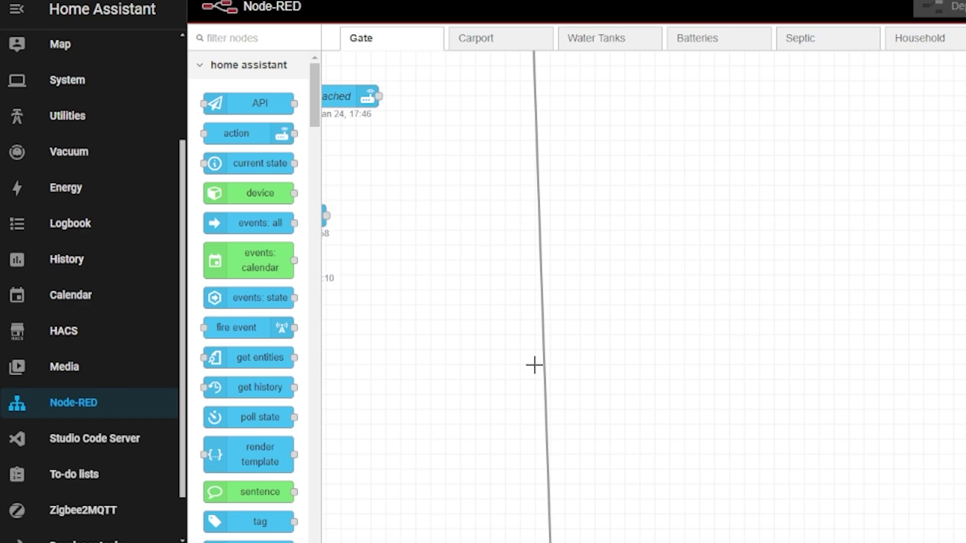
scroll(660, 335, "down", 5)
scroll(660, 335, "left", 12)
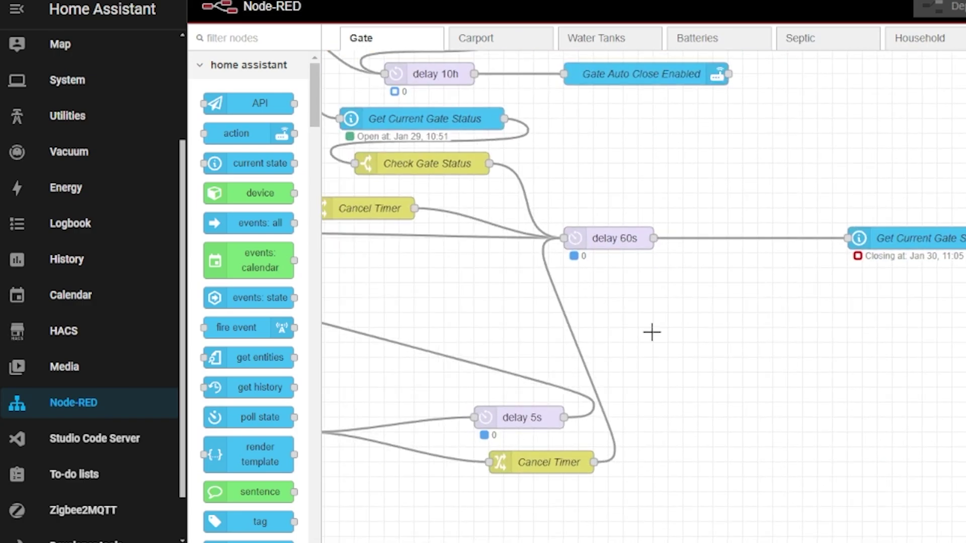
scroll(666, 334, "up", 5)
scroll(667, 334, "left", 3)
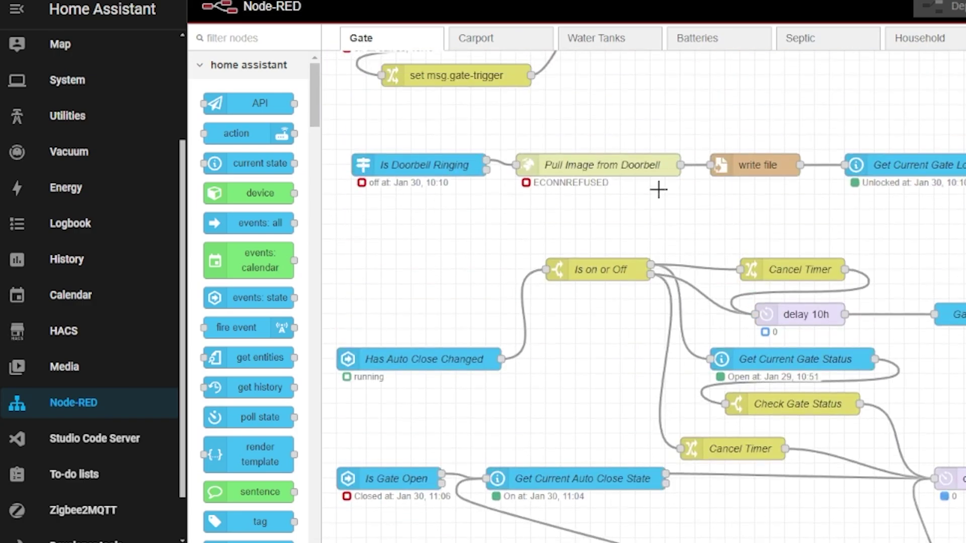
left_click(632, 44)
scroll(793, 164, "right", 10)
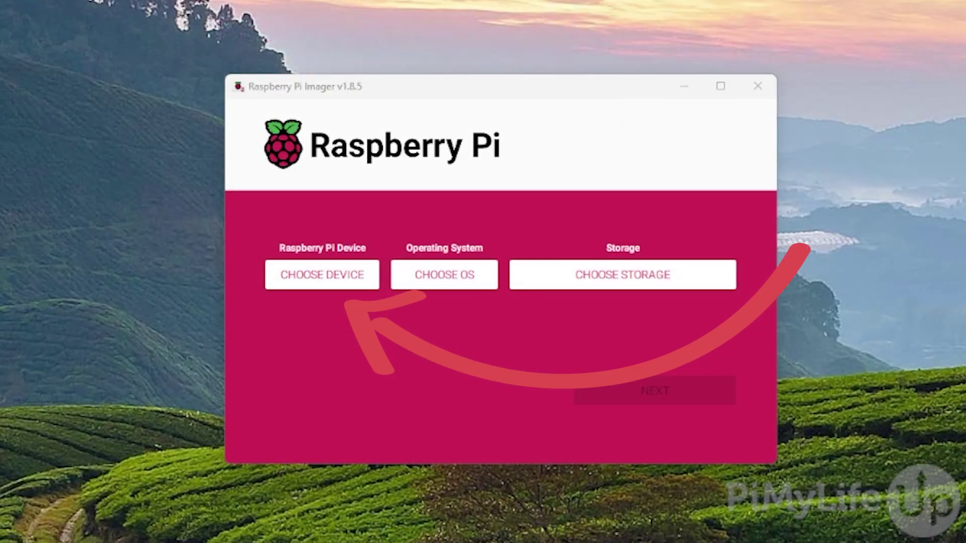
- Bring up the Raspberry Pi device list in Raspberry Pi Imager
left_click(355, 285)
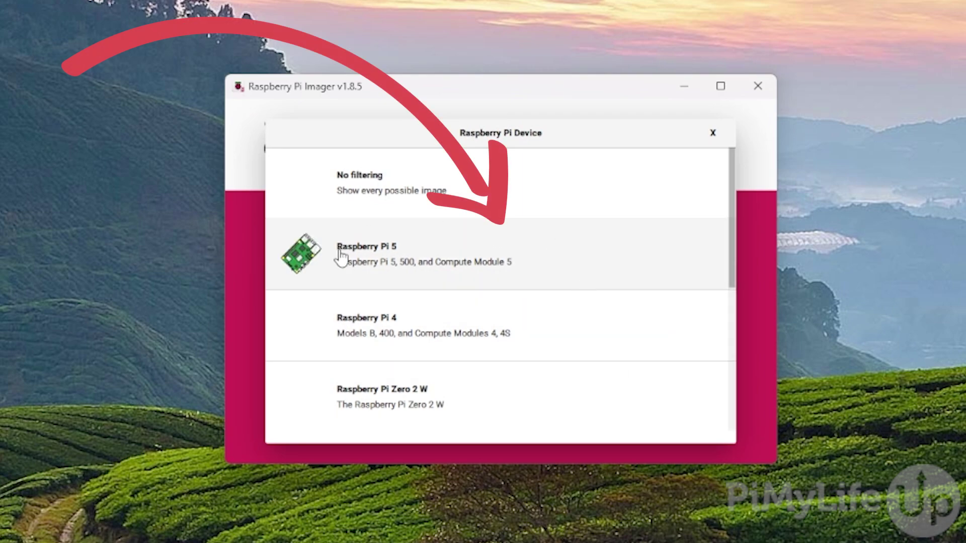
- Pick Raspberry Pi 5, then browse Other specific-purpose OS > Home assistants to the Home Assistant OS images
left_click(611, 265)
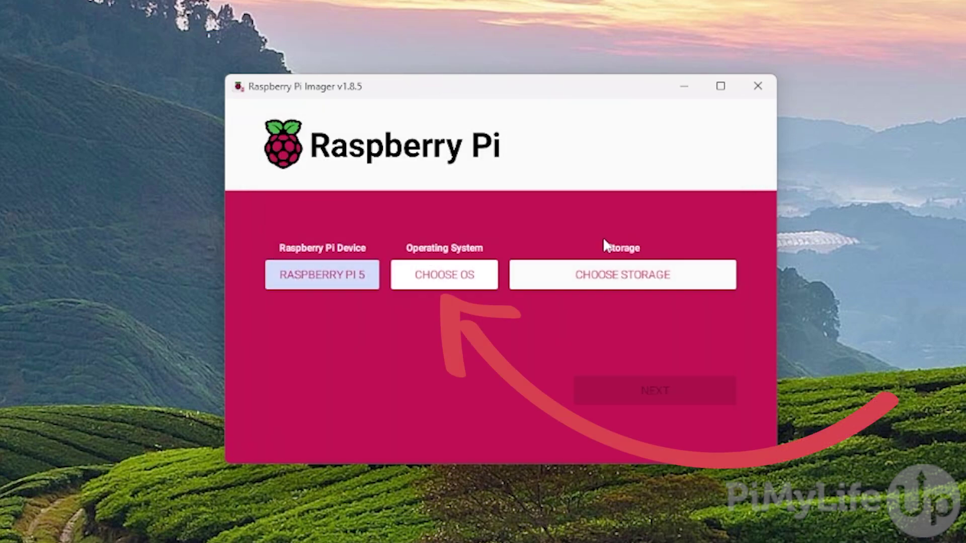
left_click(488, 272)
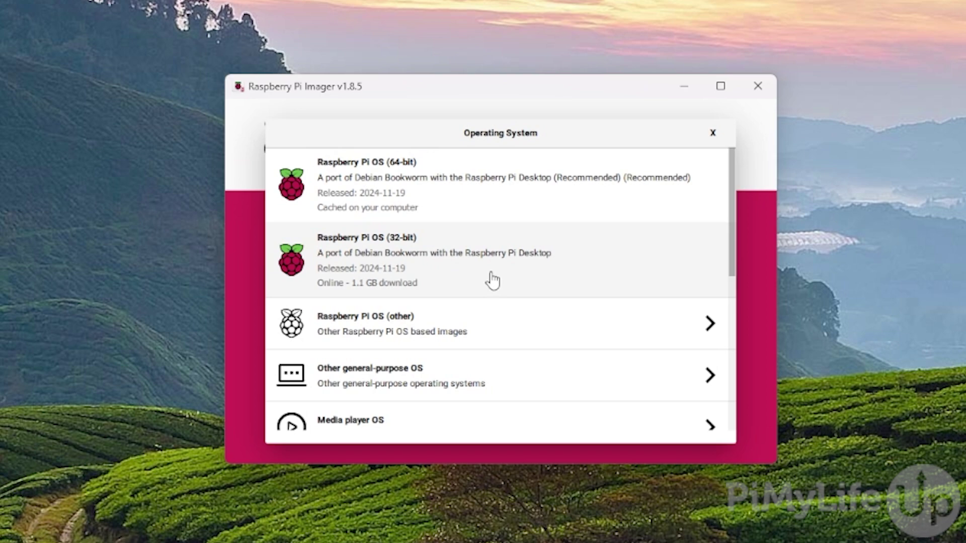
scroll(492, 280, "down", 4)
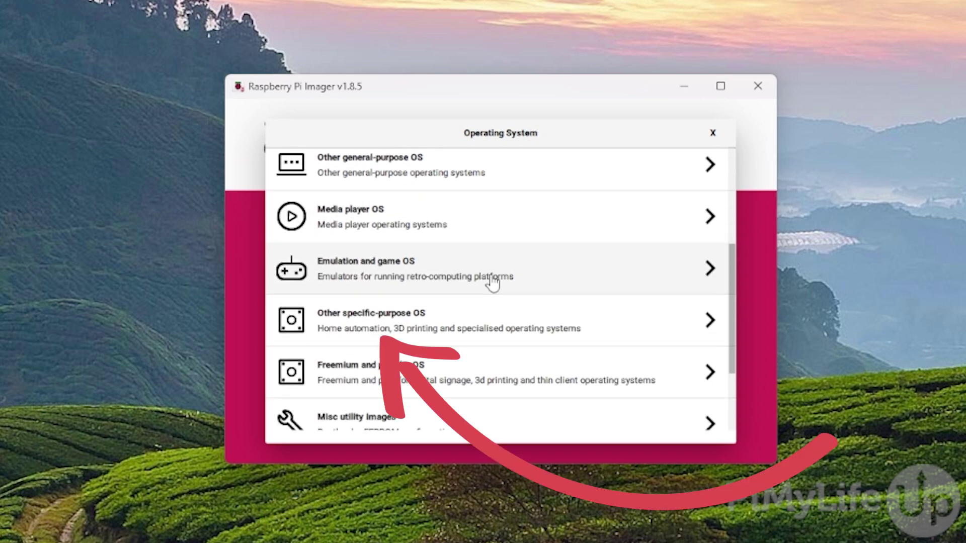
left_click(517, 325)
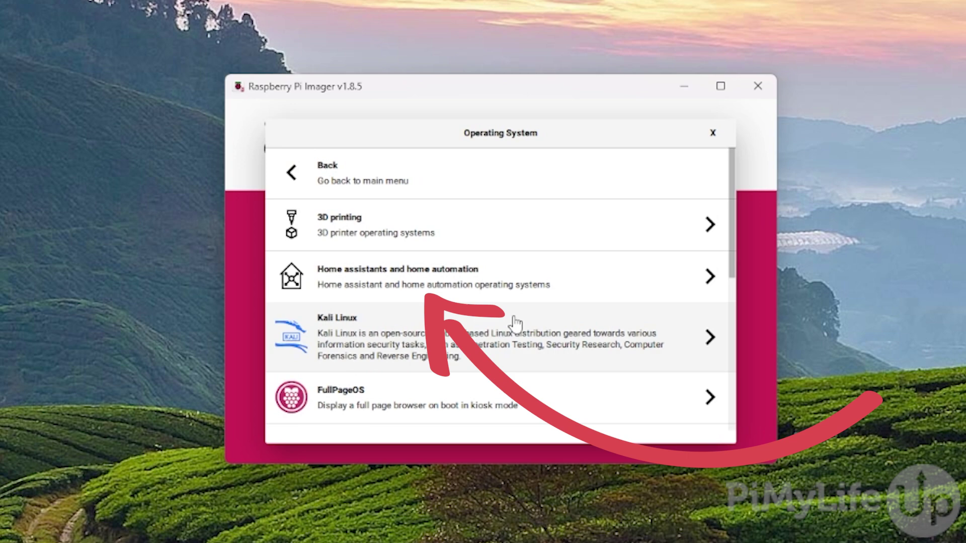
left_click(647, 287)
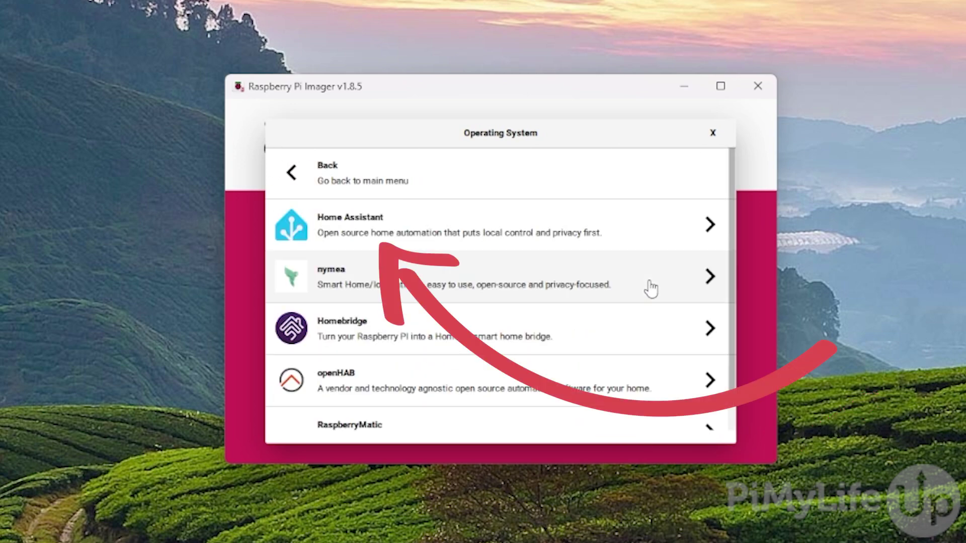
left_click(668, 237)
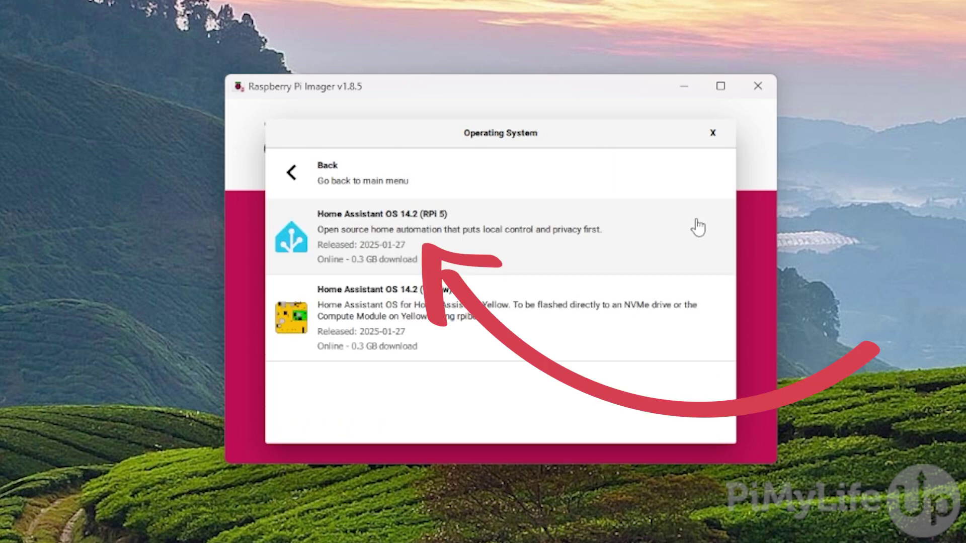
- Choose Home Assistant OS 14.2 (RPi 5) and the 63.9 GB Generic USB storage device, then continue
left_click(674, 232)
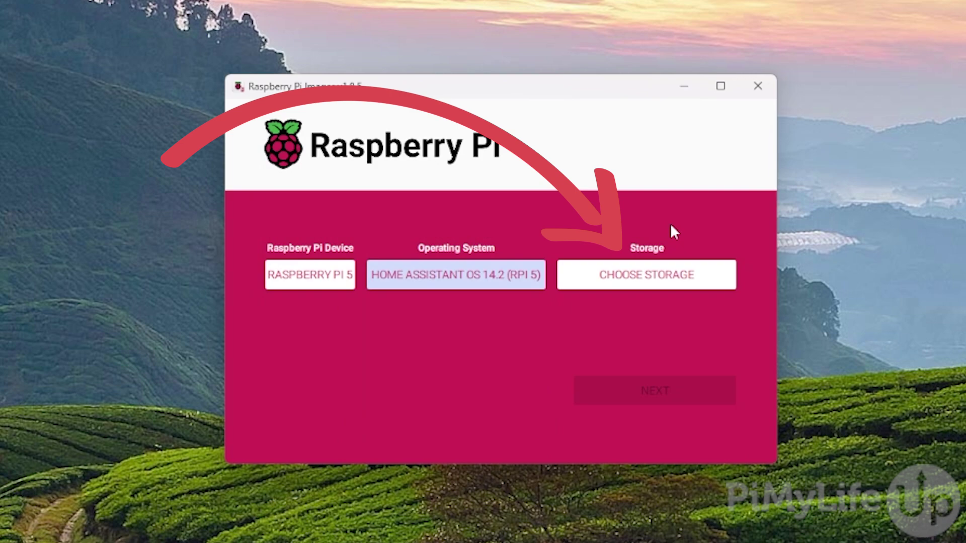
left_click(716, 280)
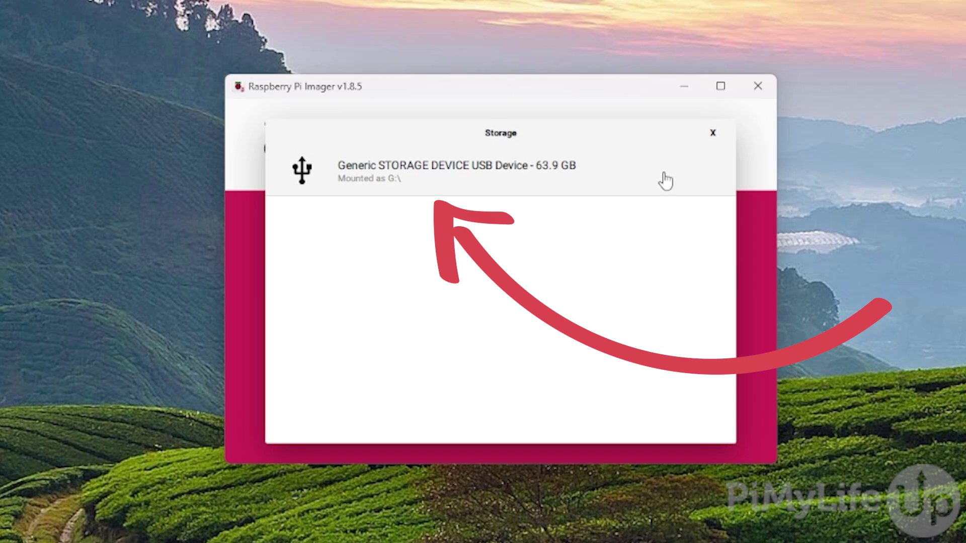
left_click(666, 181)
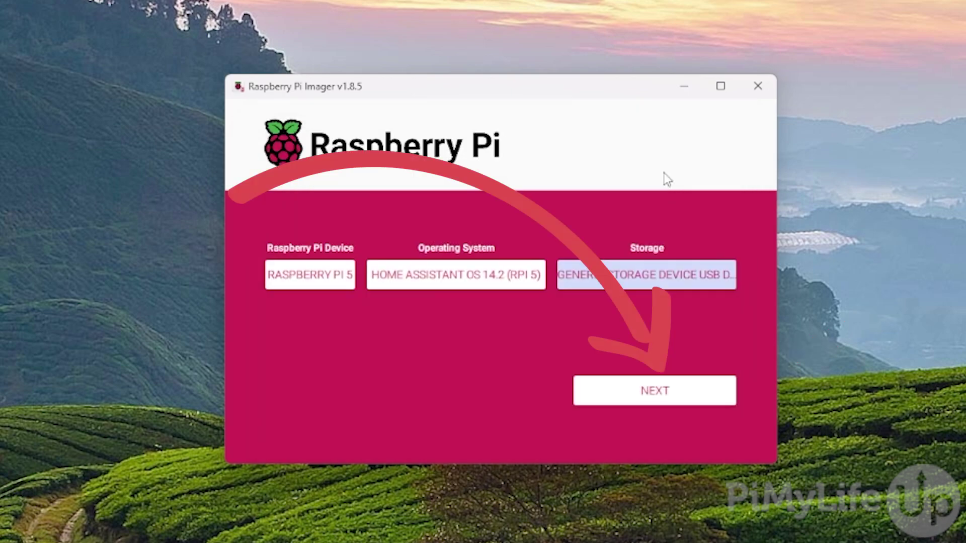
left_click(722, 397)
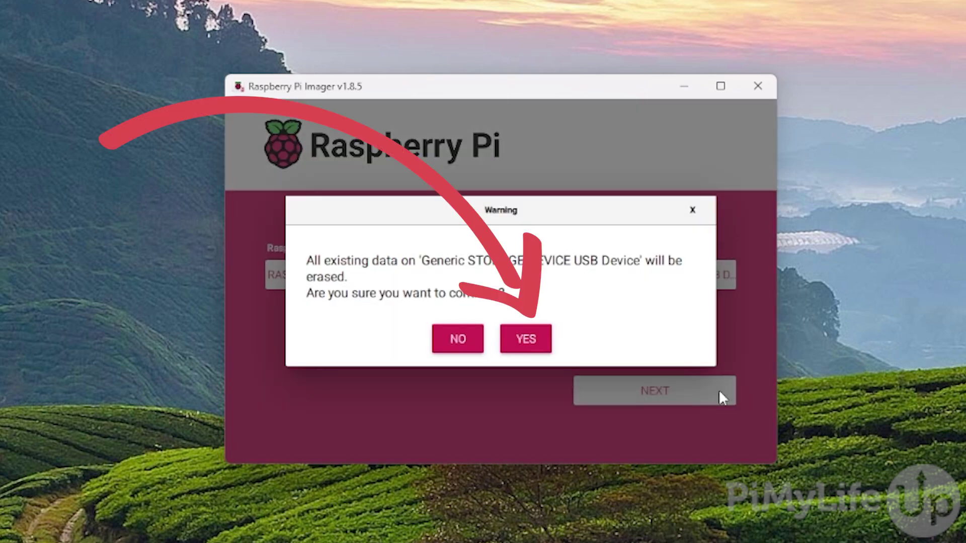
- Confirm erasing the USB device so Home Assistant OS gets written to it
left_click(548, 340)
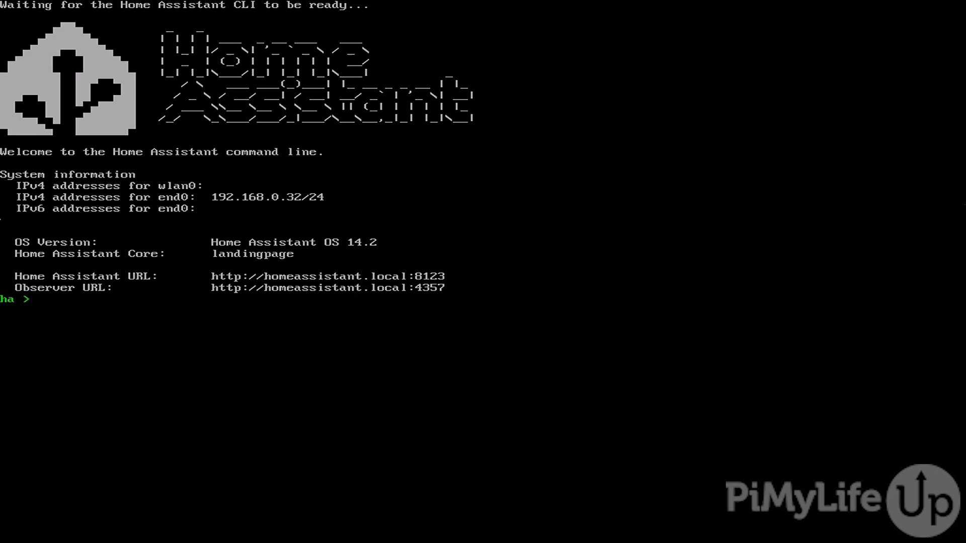
- Log in and give Supervisor end0 the static address 192.168.0.32/24 with manual IPv4 via nmcli
type("login")
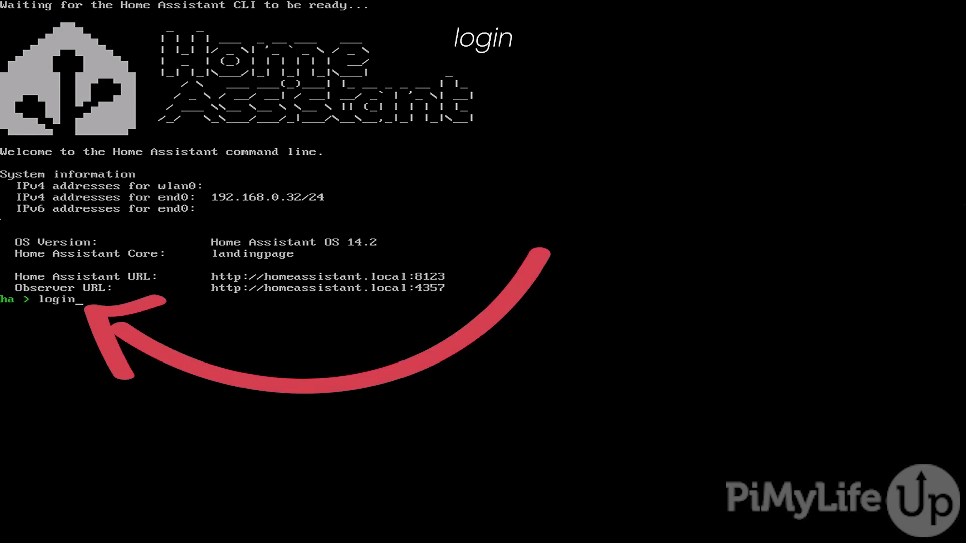
key("Return")
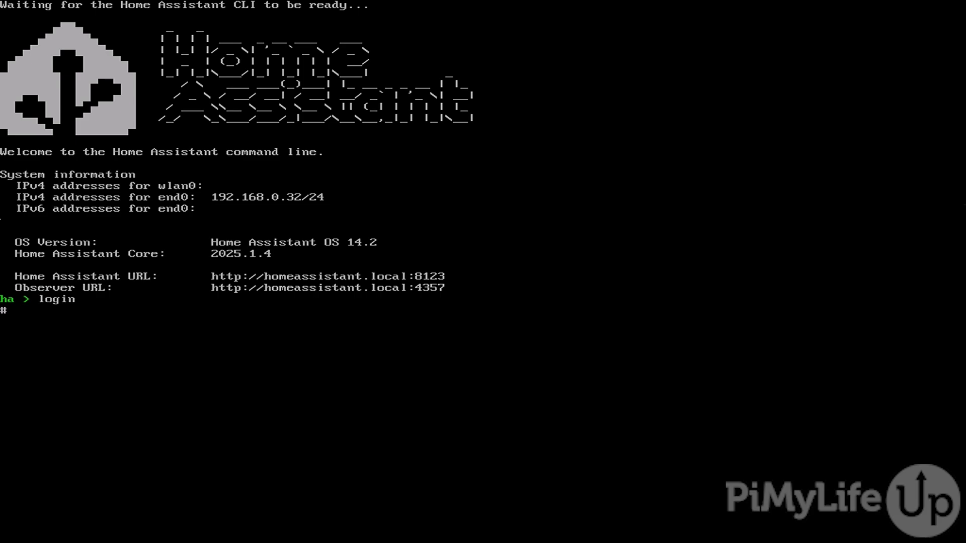
type("nmcli con")
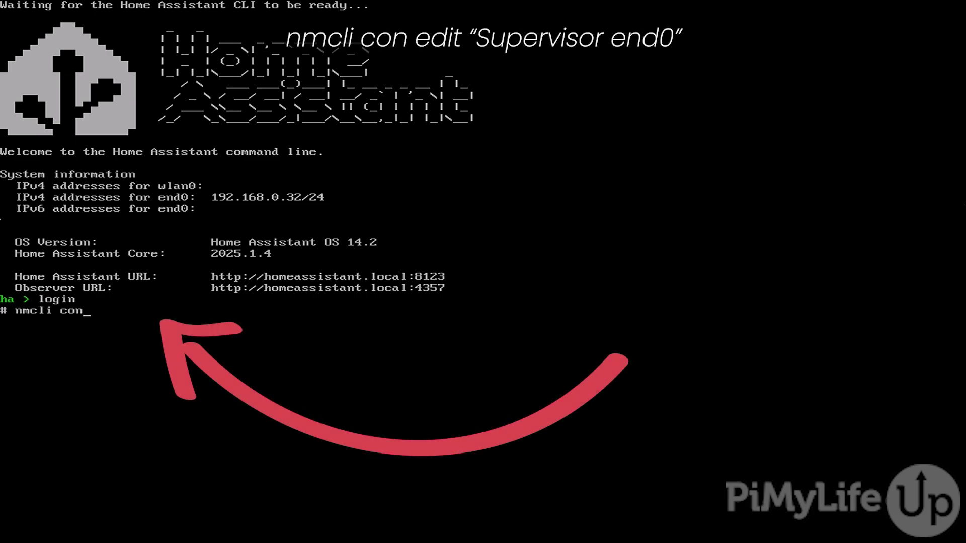
type(" edit \"Supervisor e")
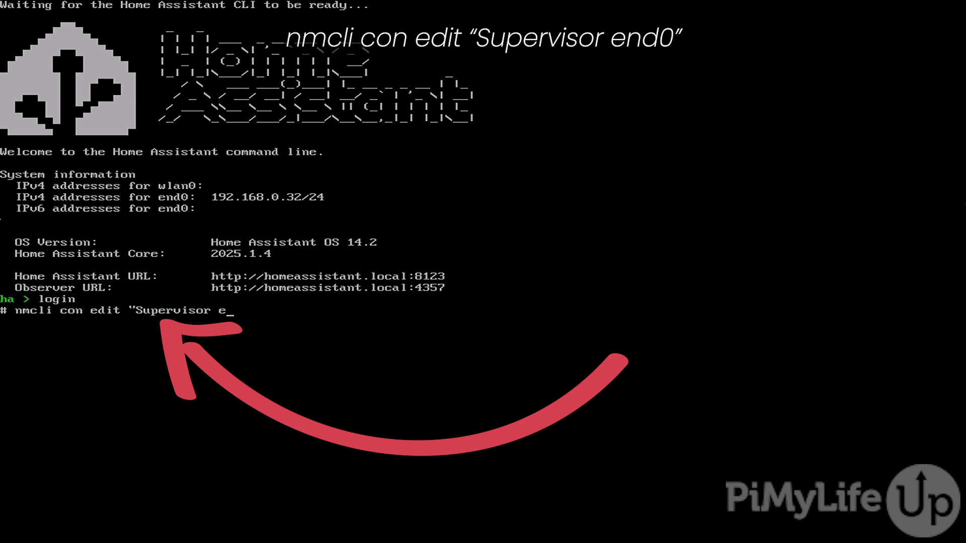
type("nd0")
key("Return")
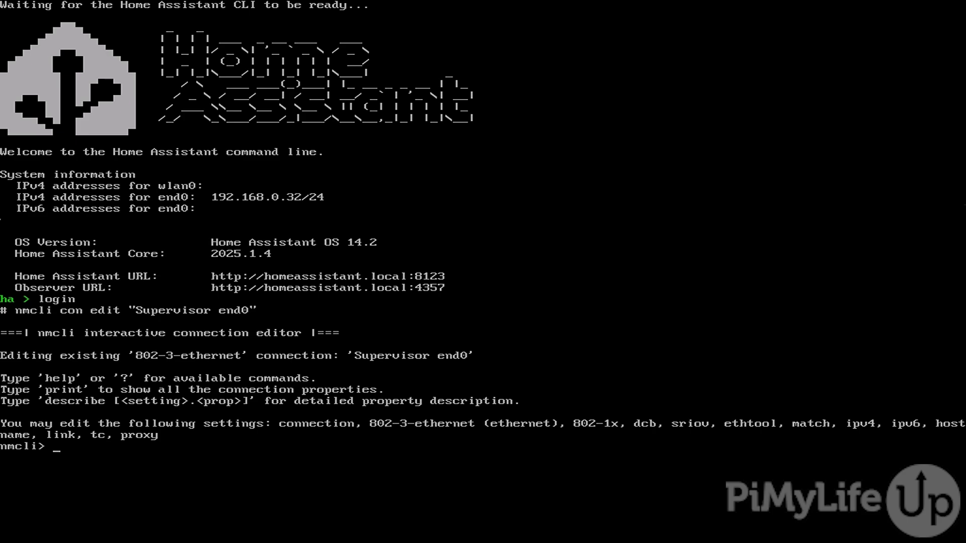
type("set")
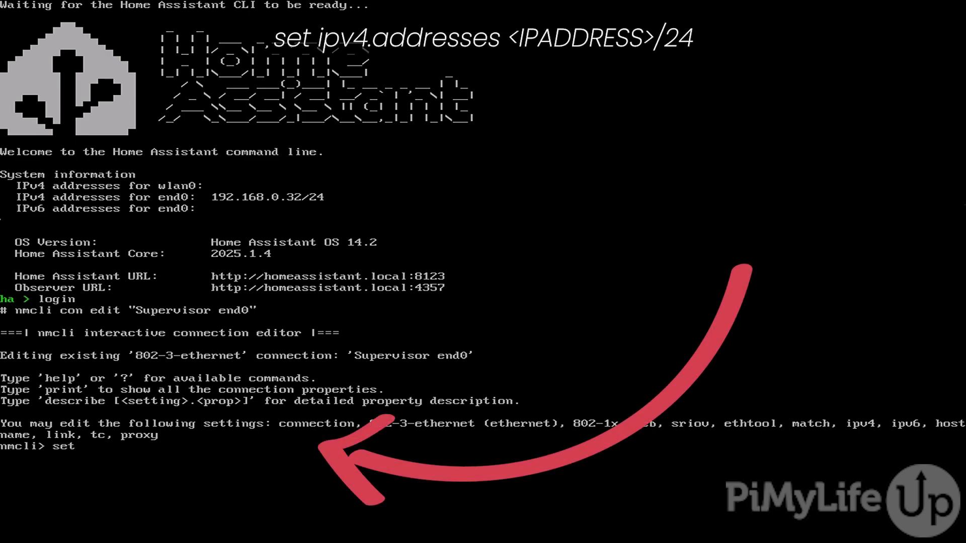
type(" ipv4.addresses ")
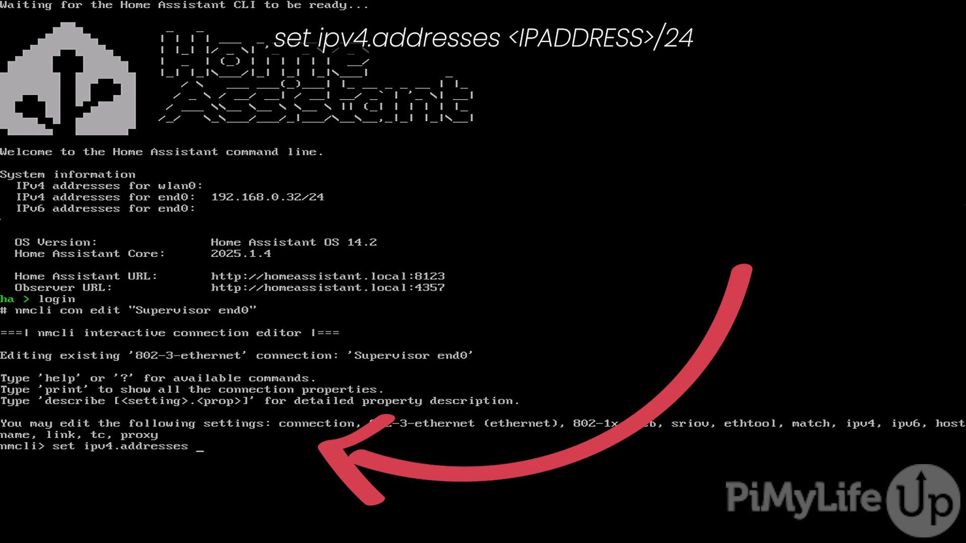
type("192.168.0.32/24")
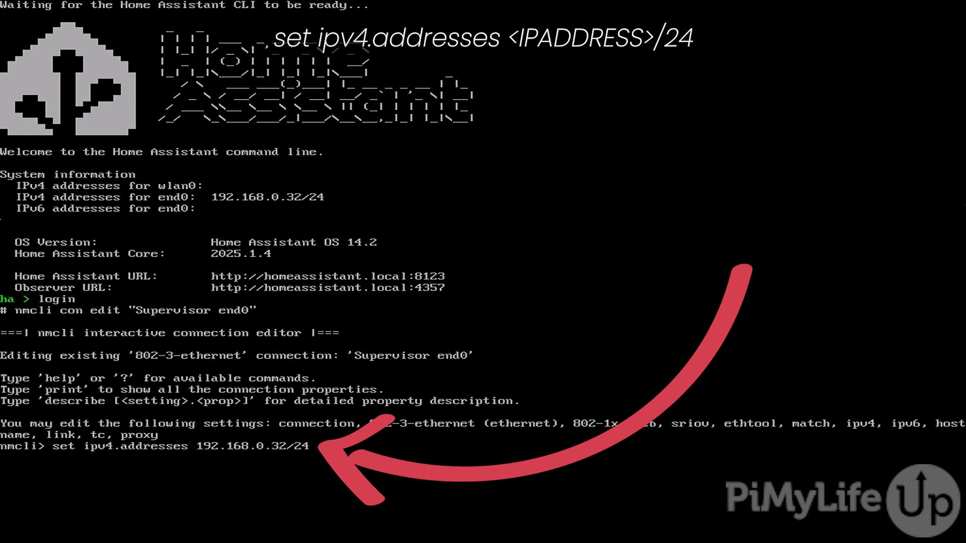
key("Return")
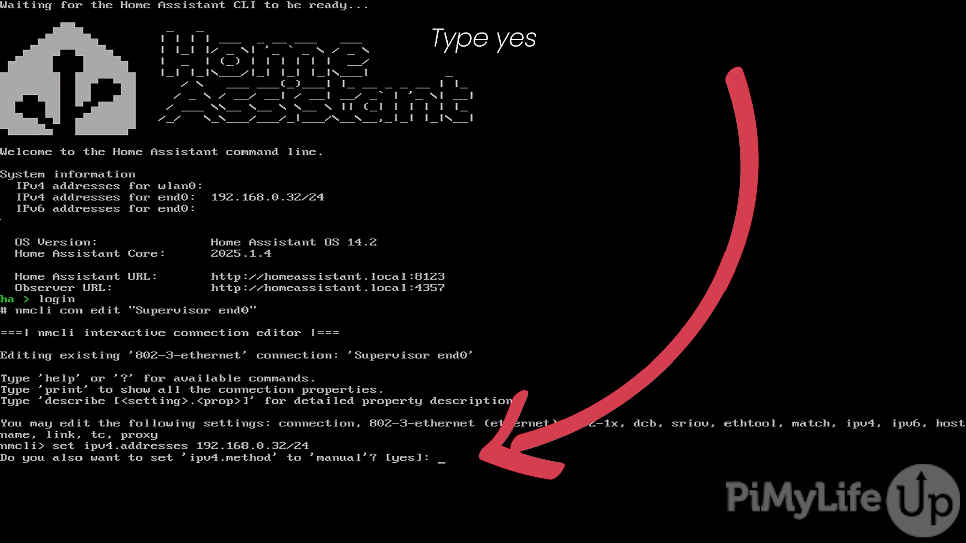
type("yes")
key("Return")
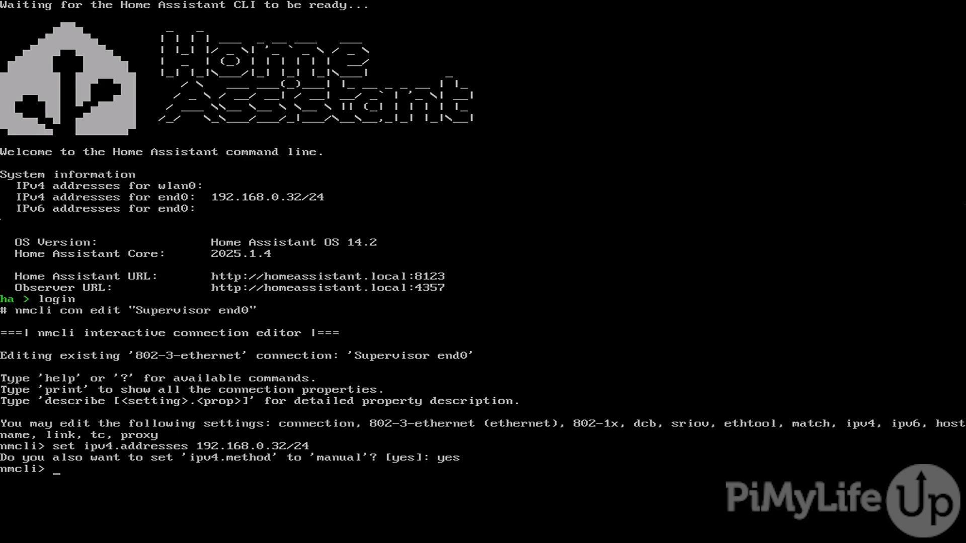
- Set both the ipv4.dns and ipv4.gateway of Supervisor end0 to 192.168.0.1
type("set ")
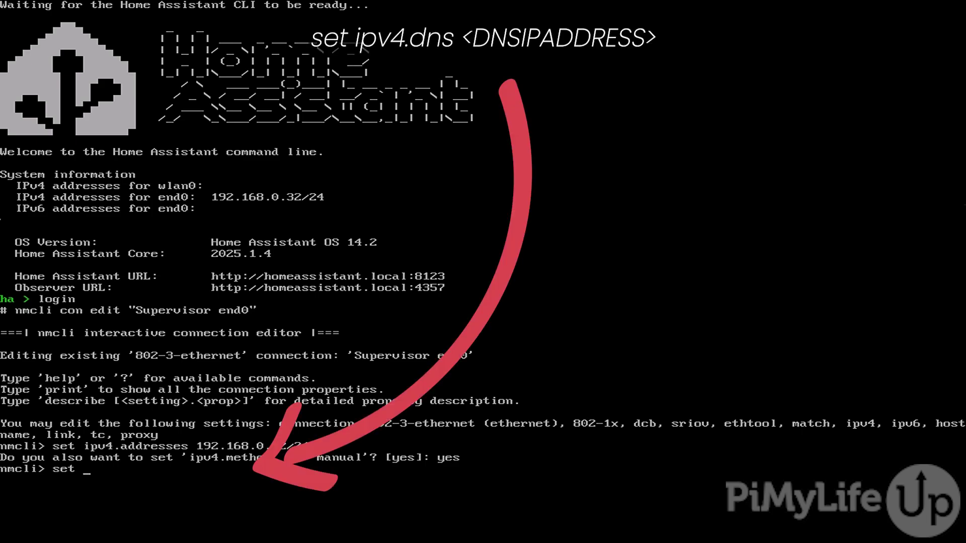
type("ipv4.dns 192.168")
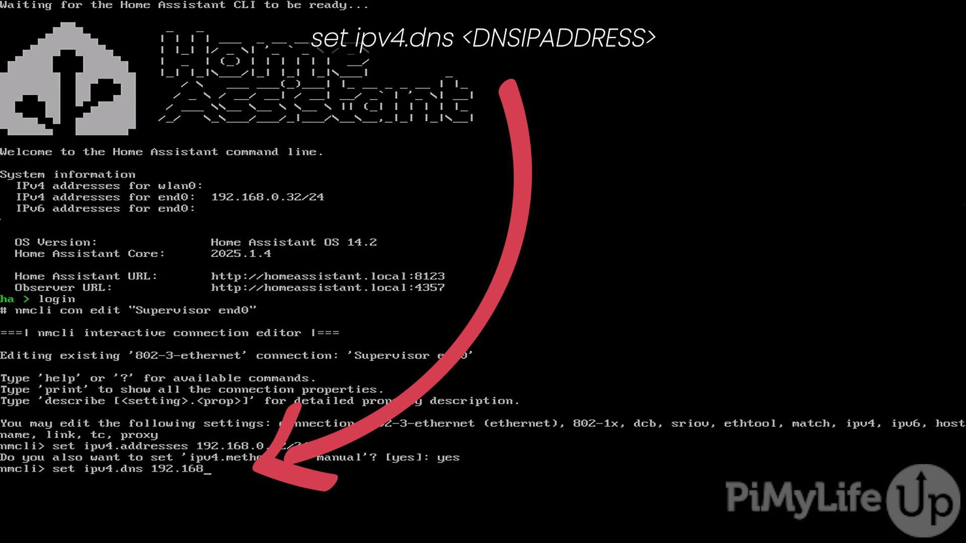
type(".0.1")
key("Return")
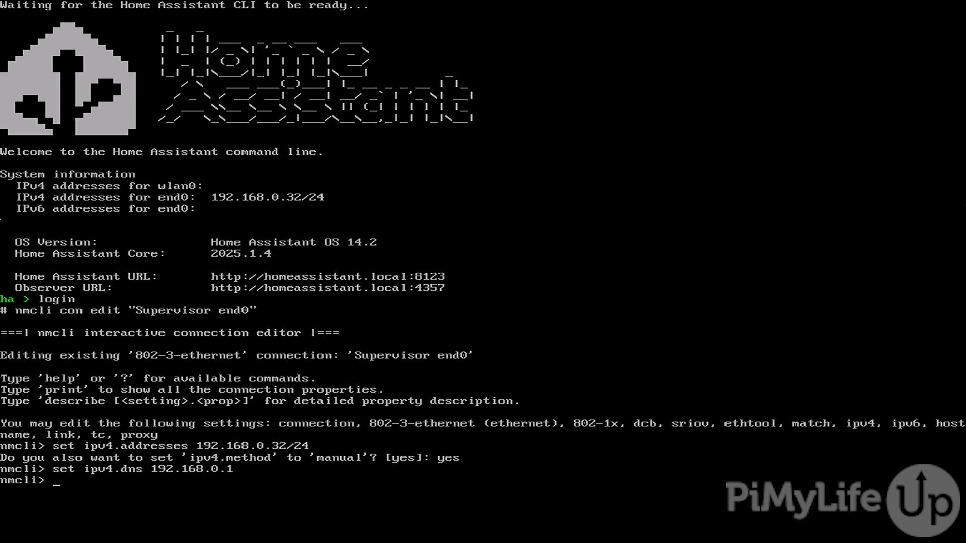
type("set ipv4")
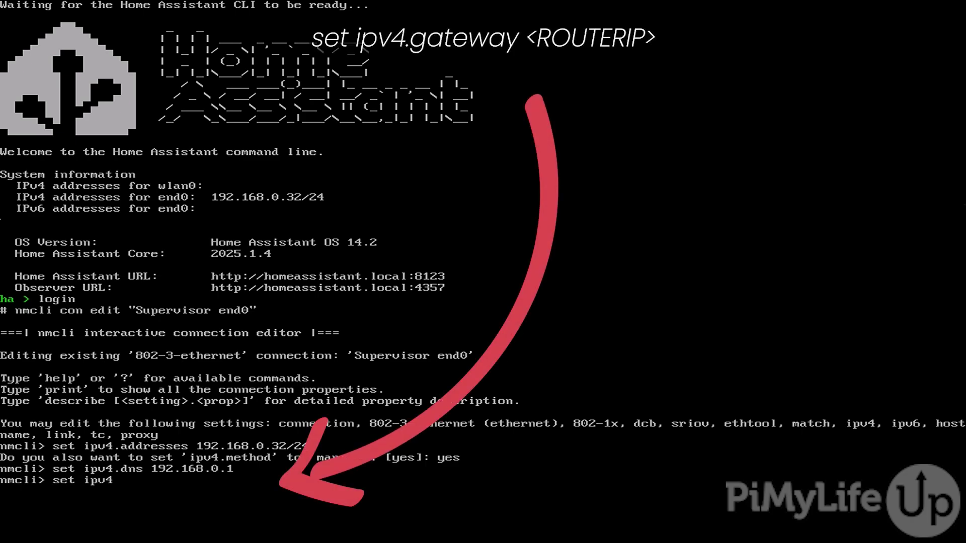
type(".gateway 192.168.0")
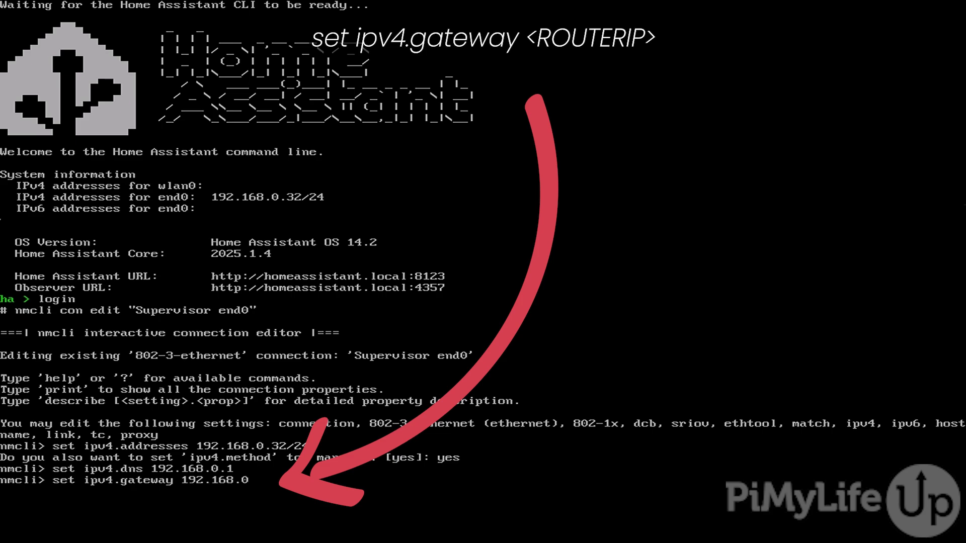
type(".1")
key("Return")
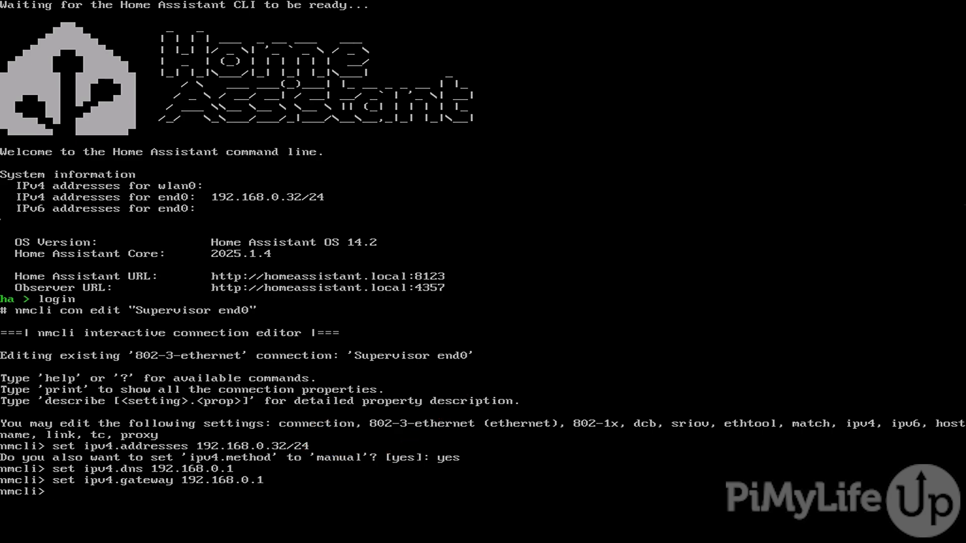
- Save the Supervisor end0 connection, quit the nmcli editor, and reboot the system
type("save")
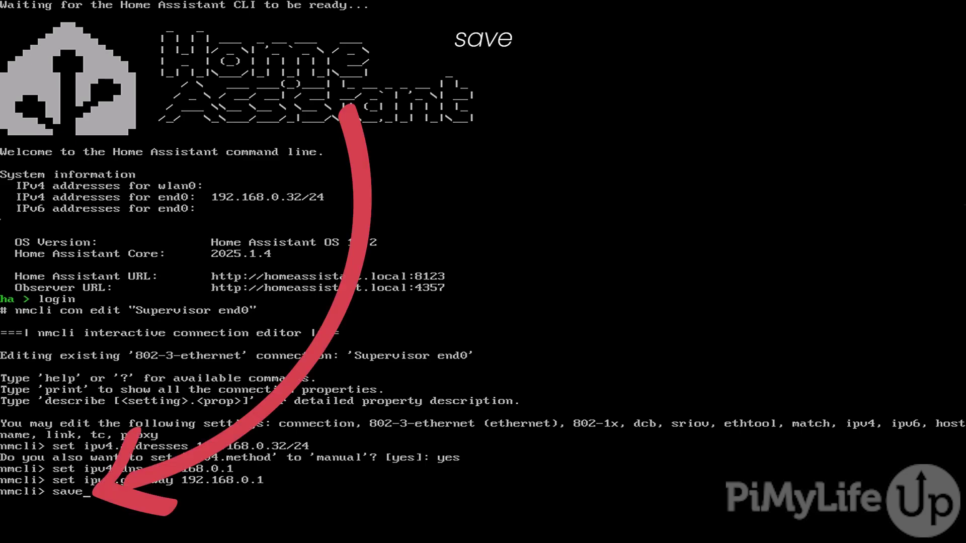
key("Return")
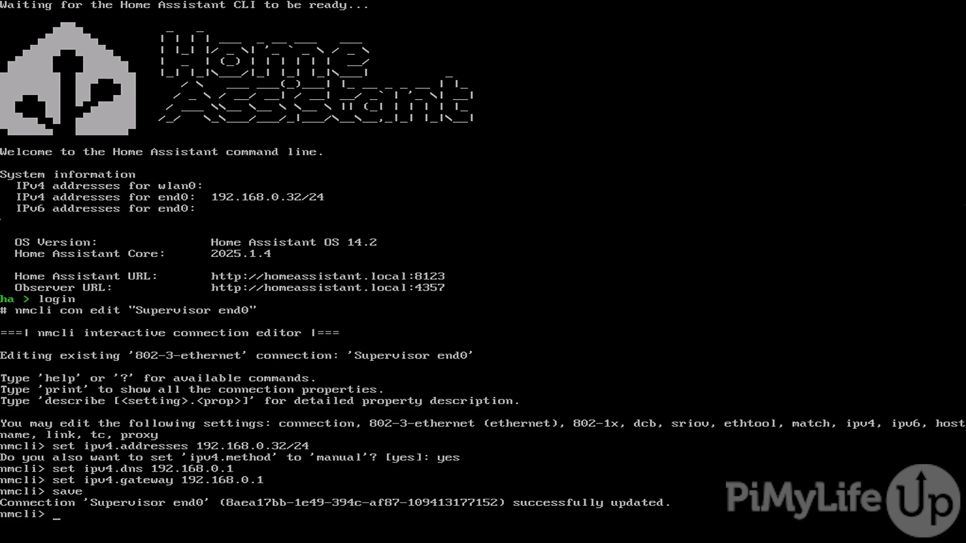
type("quit")
key("Return")
type("reboot")
key("Return")
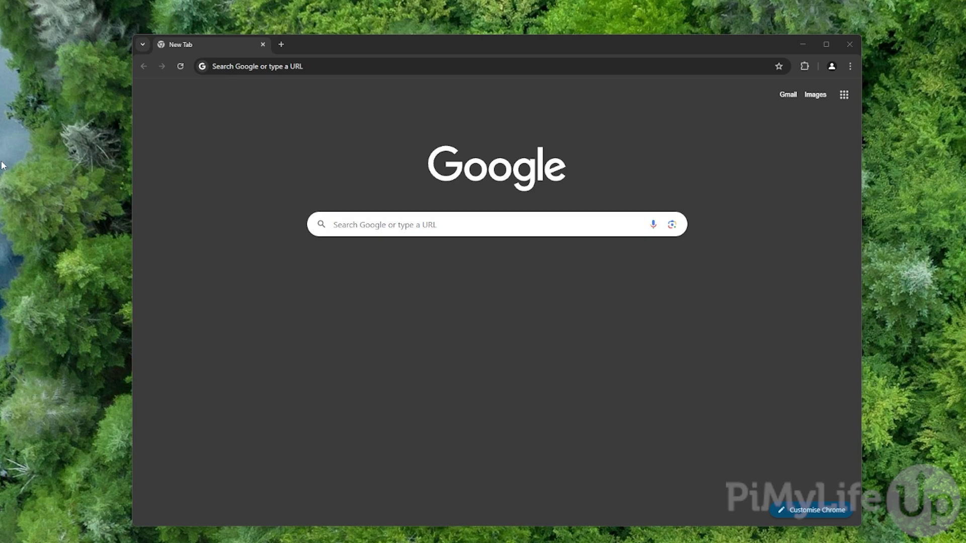
type("http://192.1")
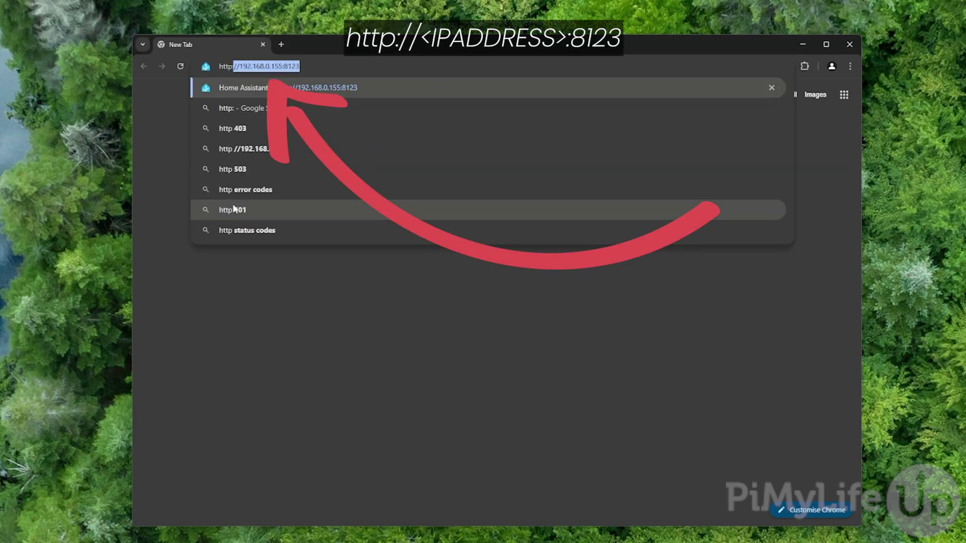
type("6")
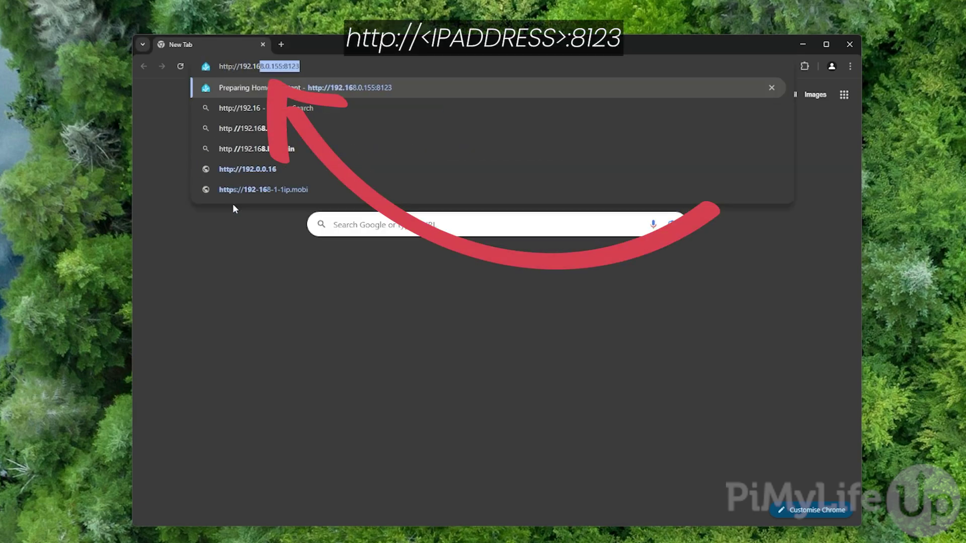
type("8.0.3")
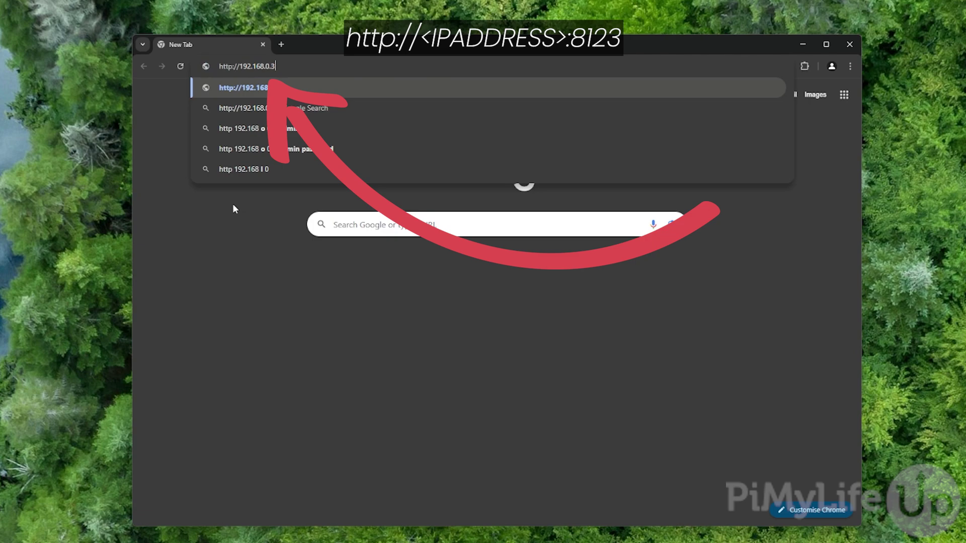
type("2:8123")
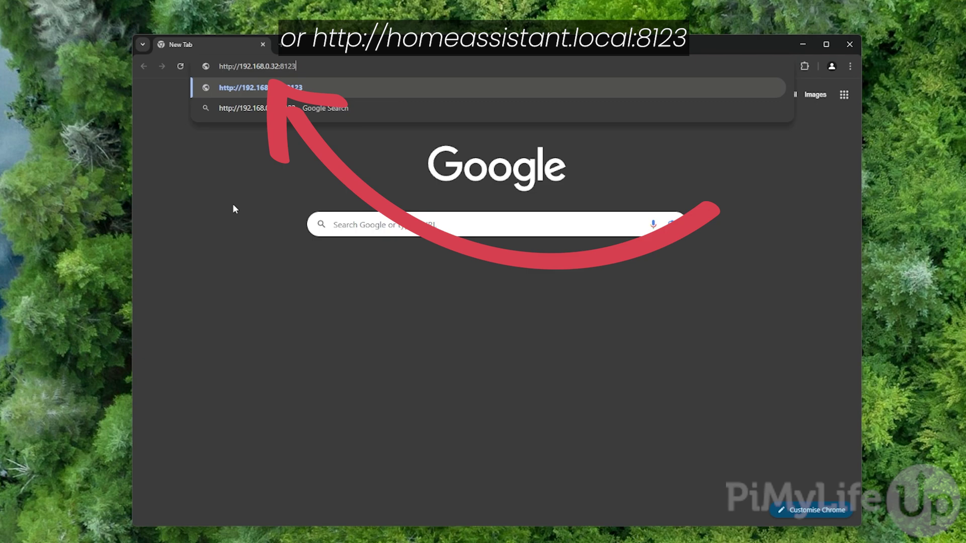
key("Return")
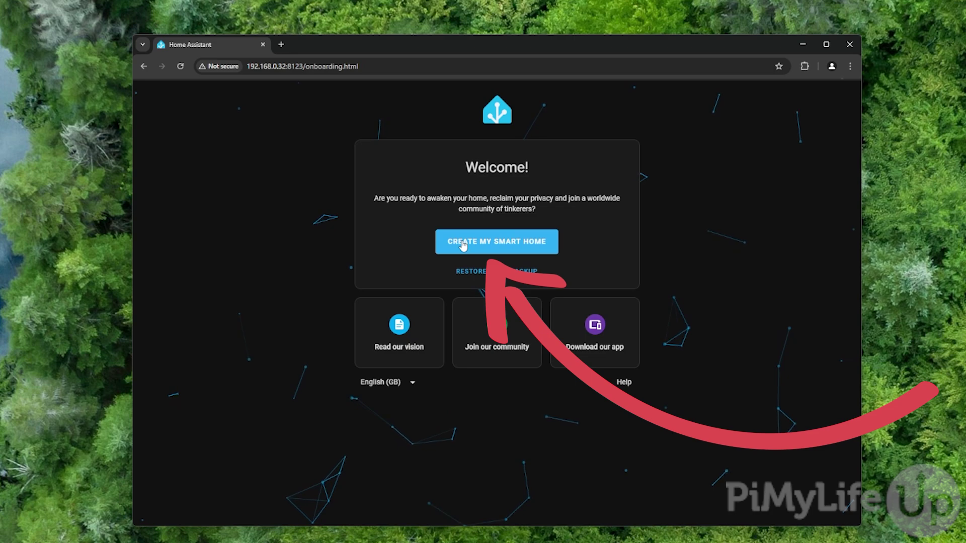
- Start a new smart home and create the owner account with a name, username and password
left_click(462, 243)
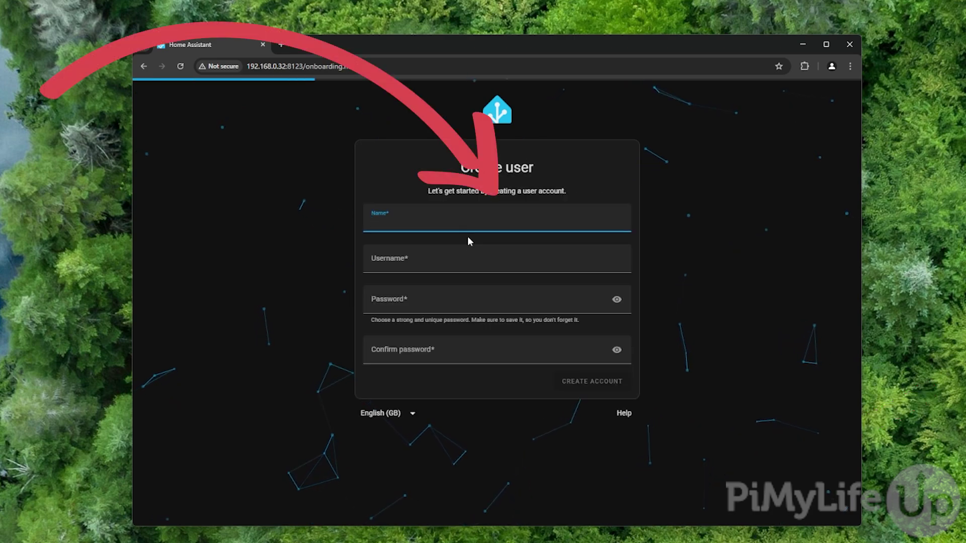
type("pimylifeup")
key("Tab")
key("Tab")
type("**********")
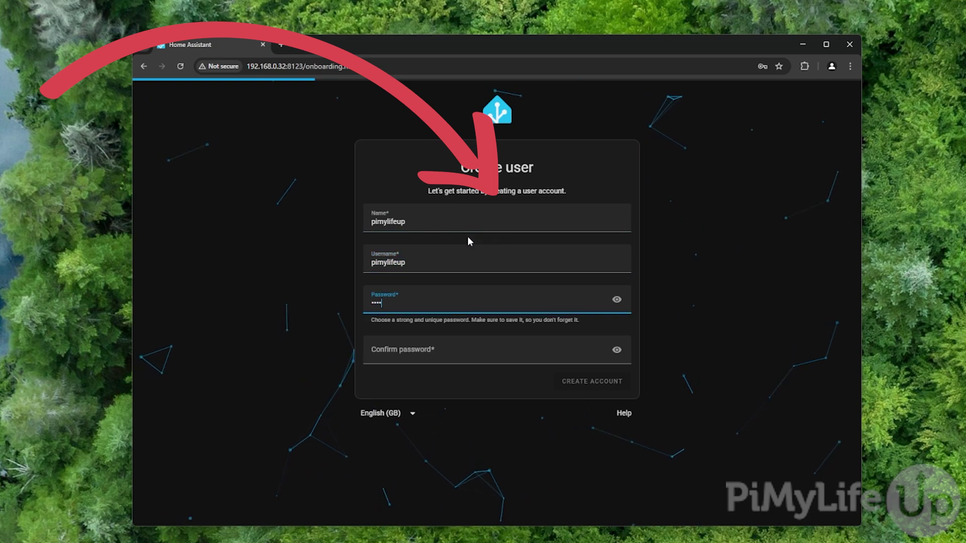
key("Tab")
type("**********")
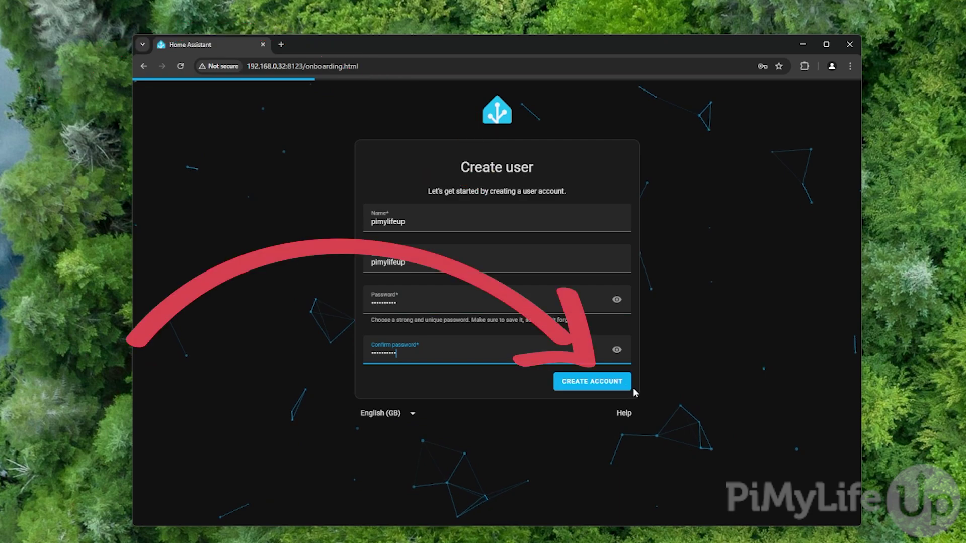
left_click(627, 382)
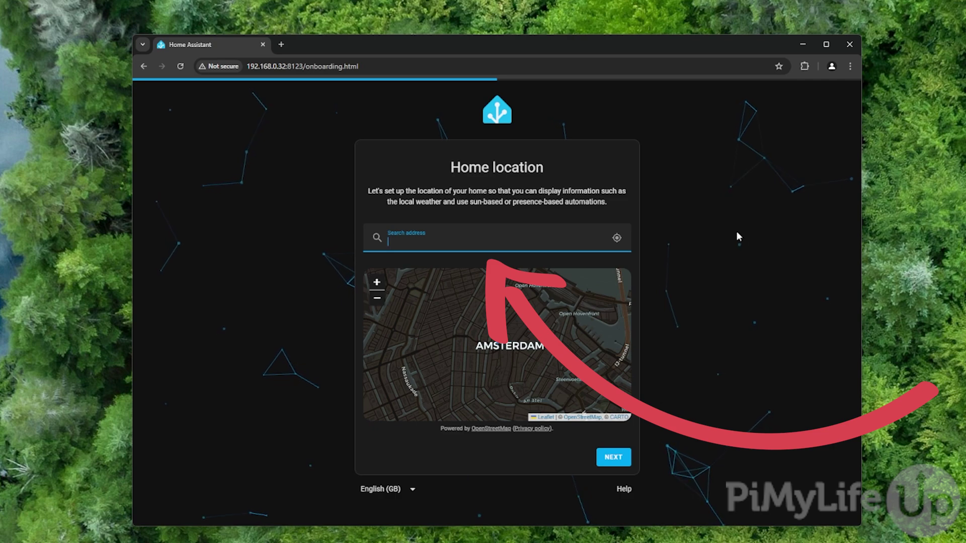
- Search 'Hobart, Hobart' and set Hobart, Tasmania as the home location
type("Hobart, Hobart")
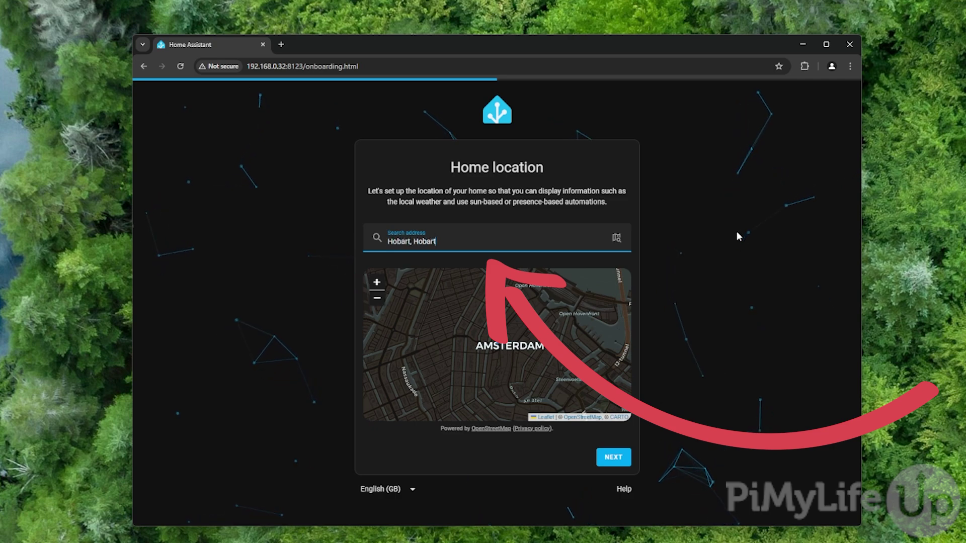
key("Return")
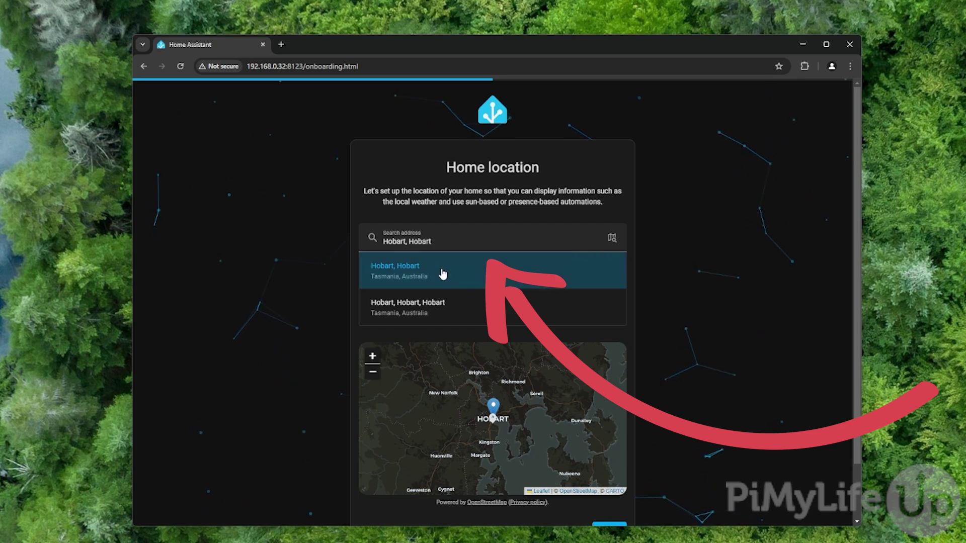
scroll(676, 278, "down", 2)
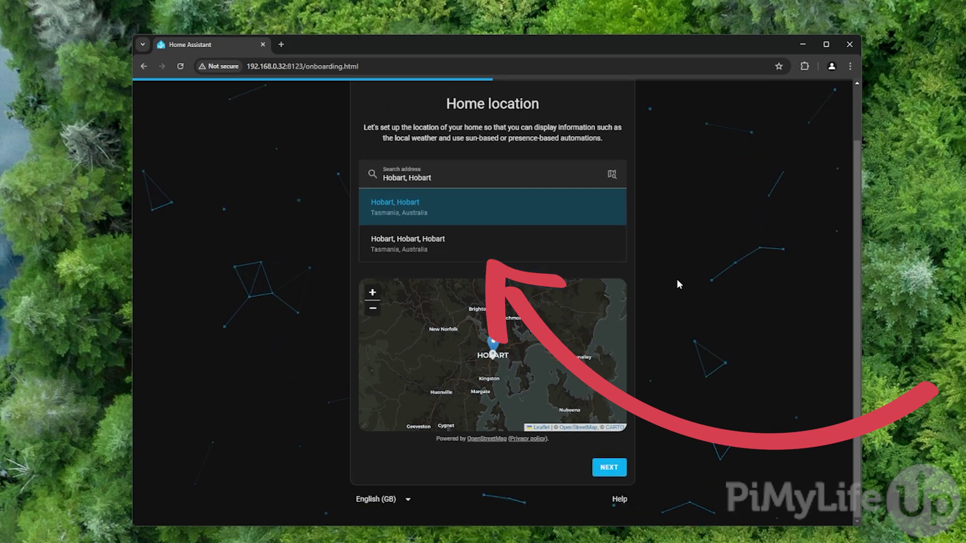
left_click(609, 467)
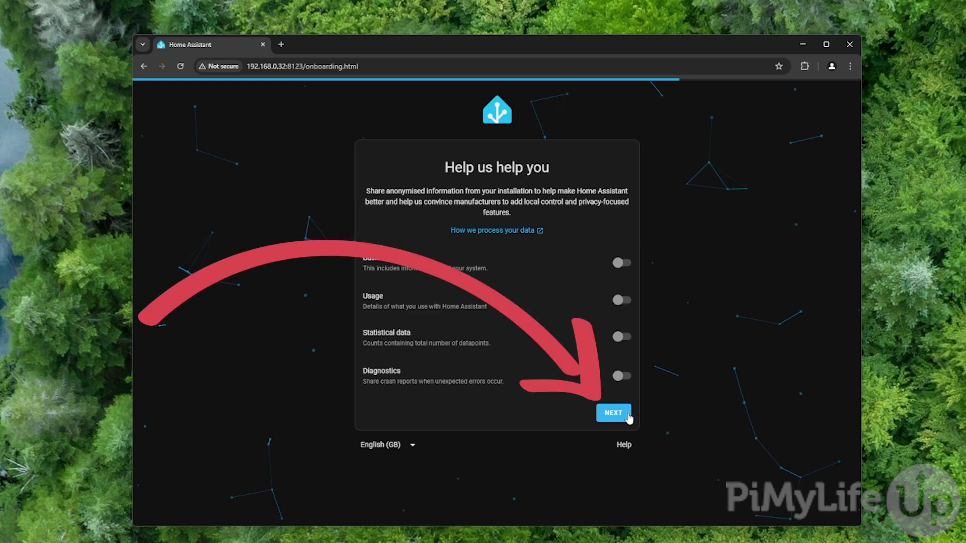
- Skip analytics sharing and finish onboarding to reach the Overview dashboard
left_click(628, 416)
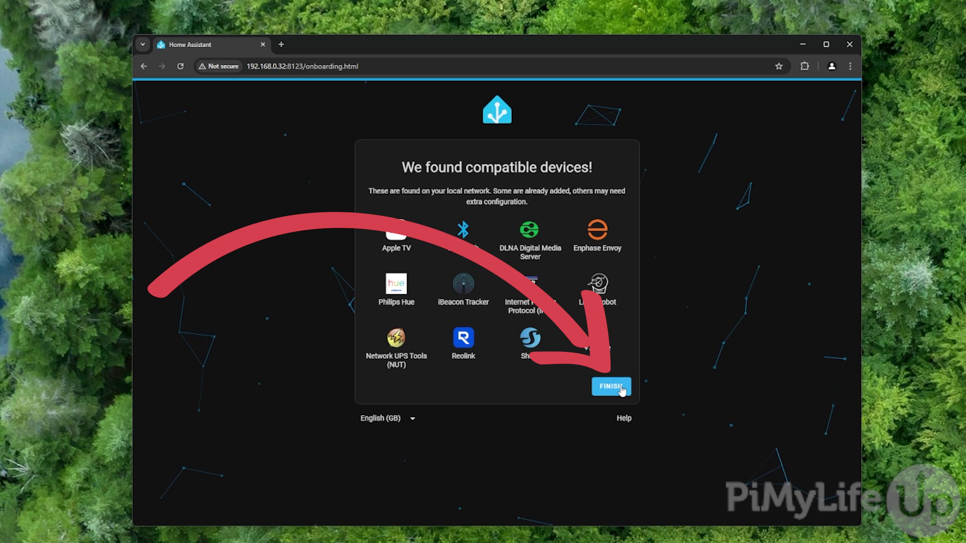
left_click(611, 386)
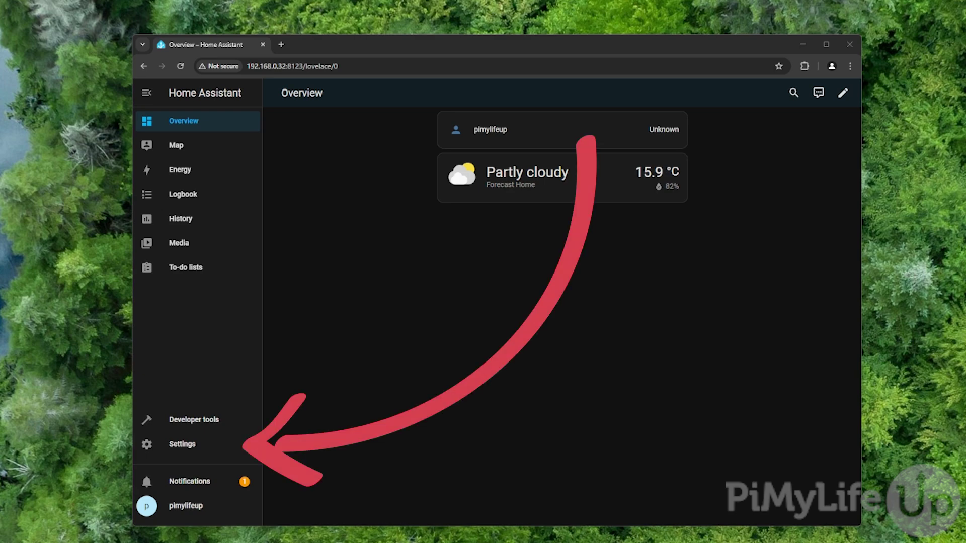
- Go to the Add-on Store through Settings > Add-ons
left_click(219, 451)
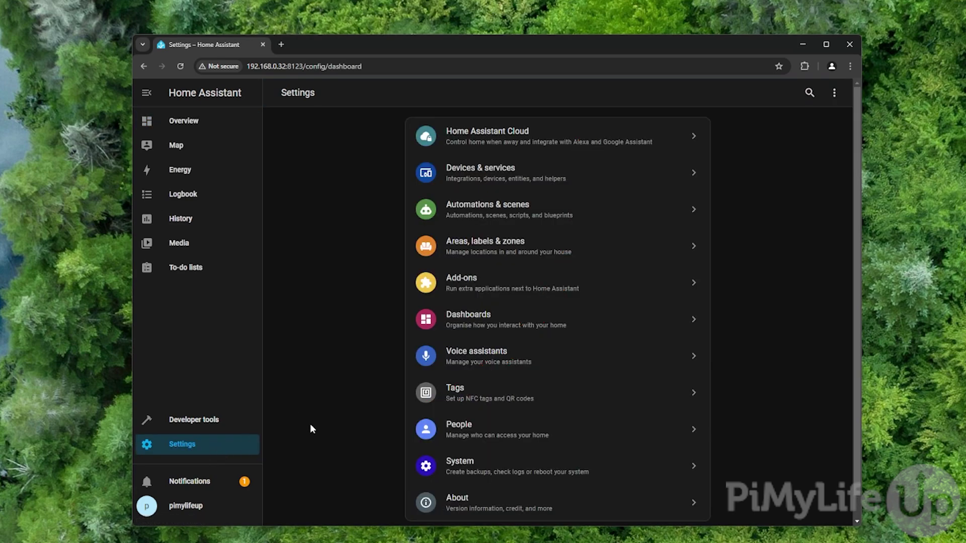
scroll(324, 427, "down", 1)
scroll(562, 273, "up", 1)
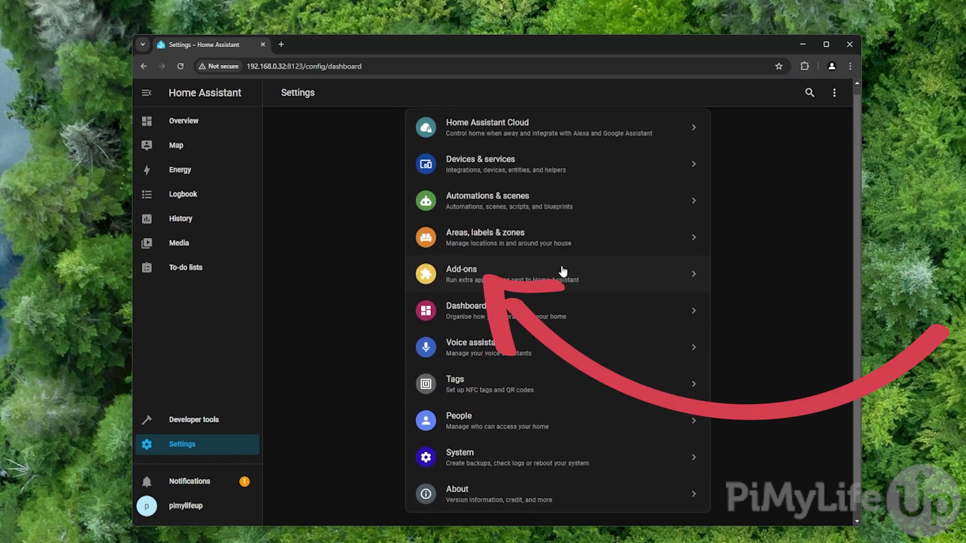
left_click(563, 288)
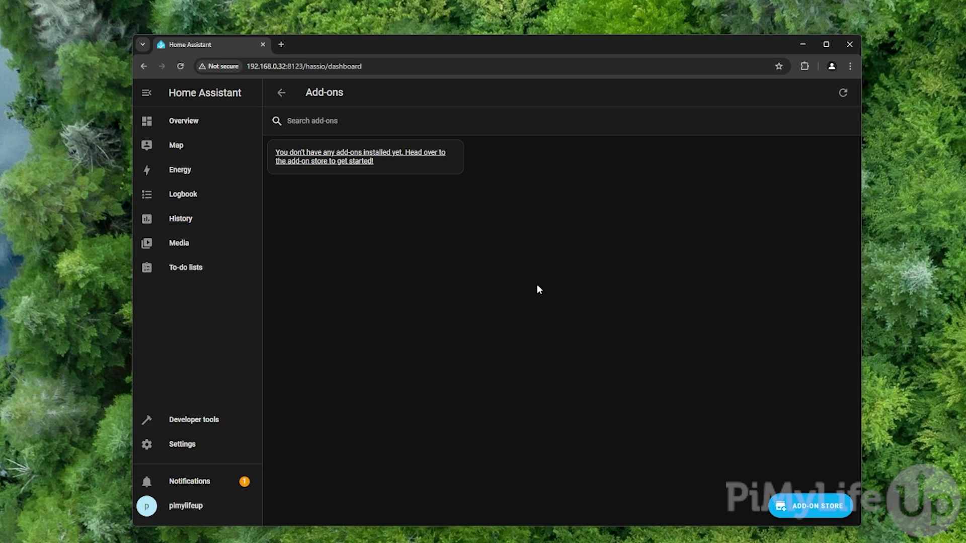
left_click(810, 507)
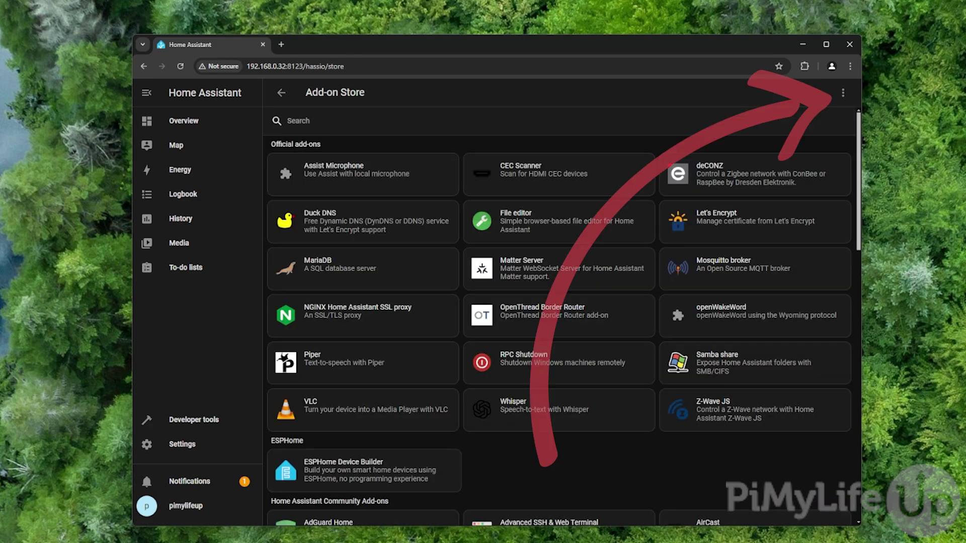
left_click(842, 92)
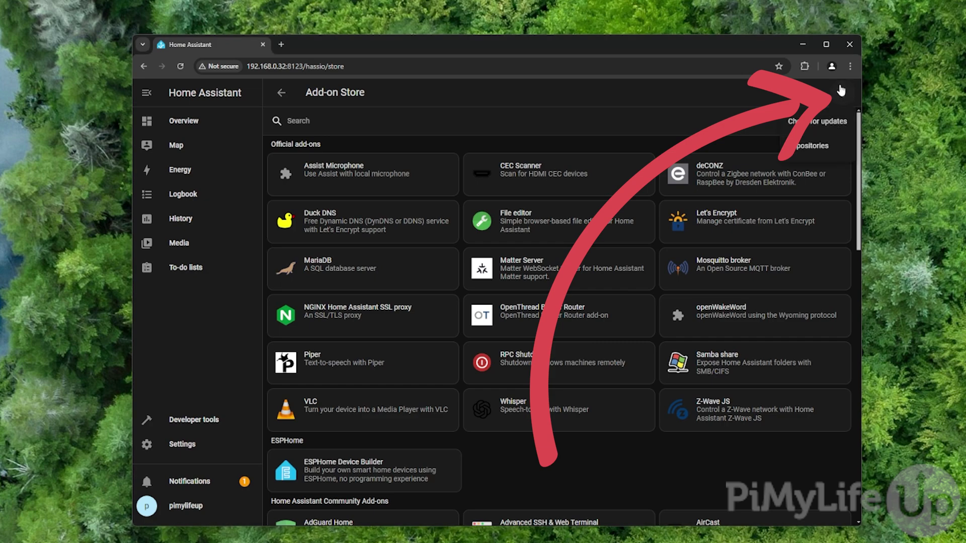
left_click(845, 146)
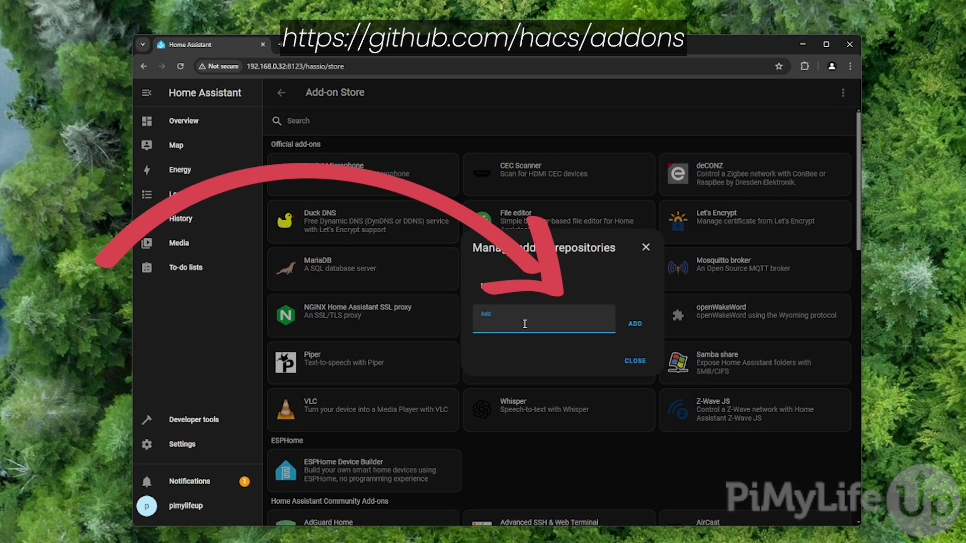
type("https://")
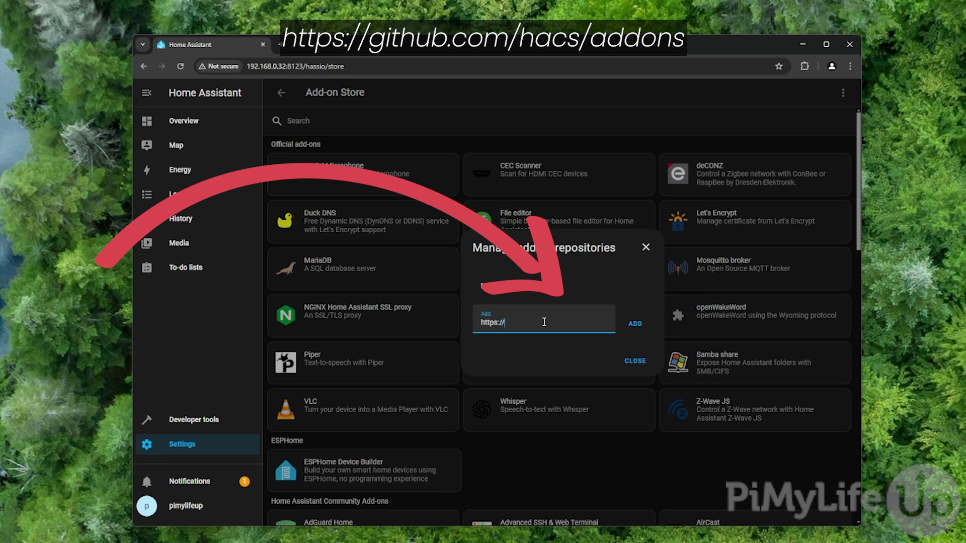
type("github.com/hacs/addons")
left_click(634, 324)
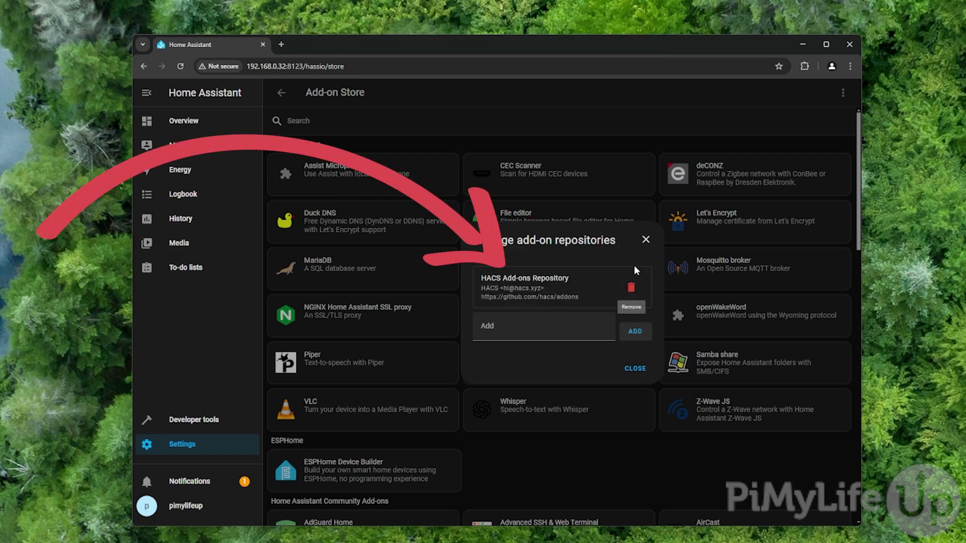
left_click(635, 369)
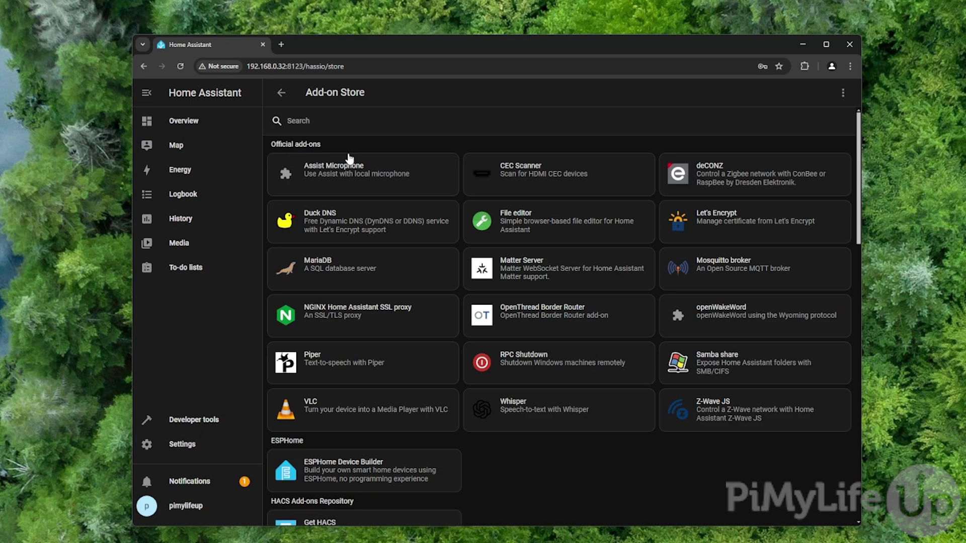
- Find the Get HACS add-on by searching 'hacs', install and start it, and check its log
left_click(365, 119)
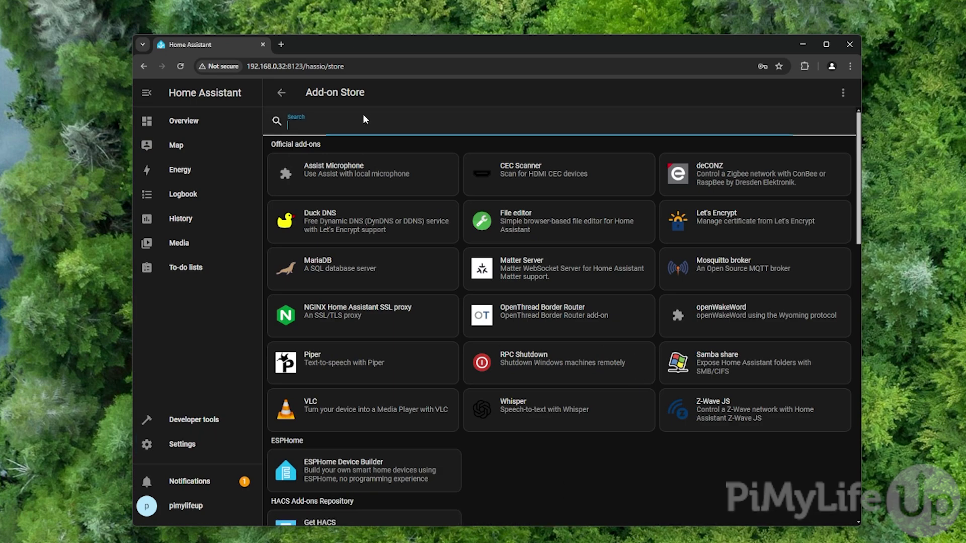
type("hacs")
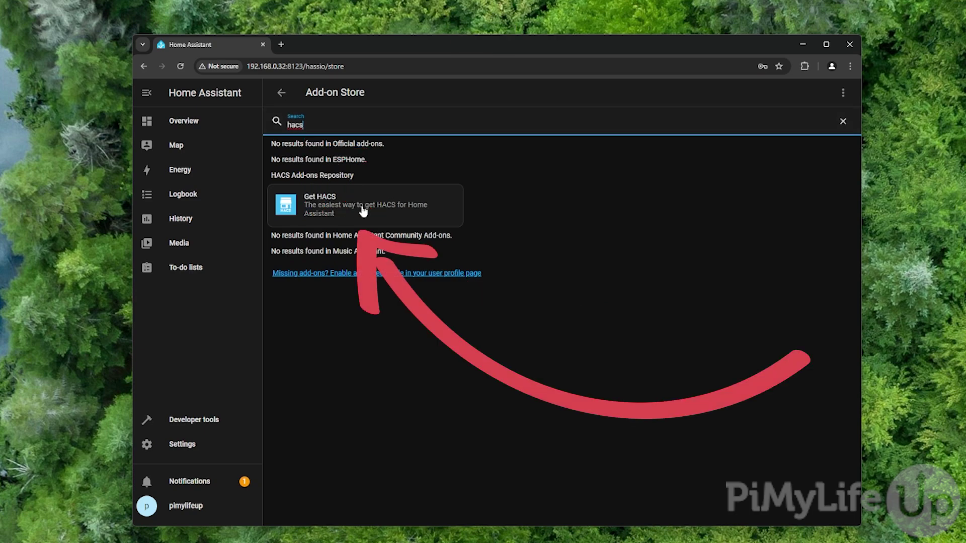
left_click(445, 217)
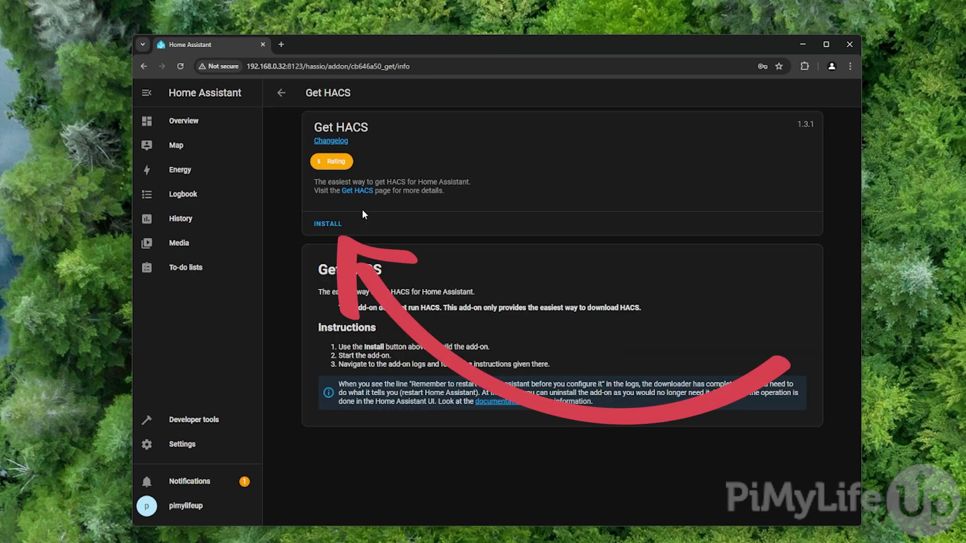
left_click(339, 227)
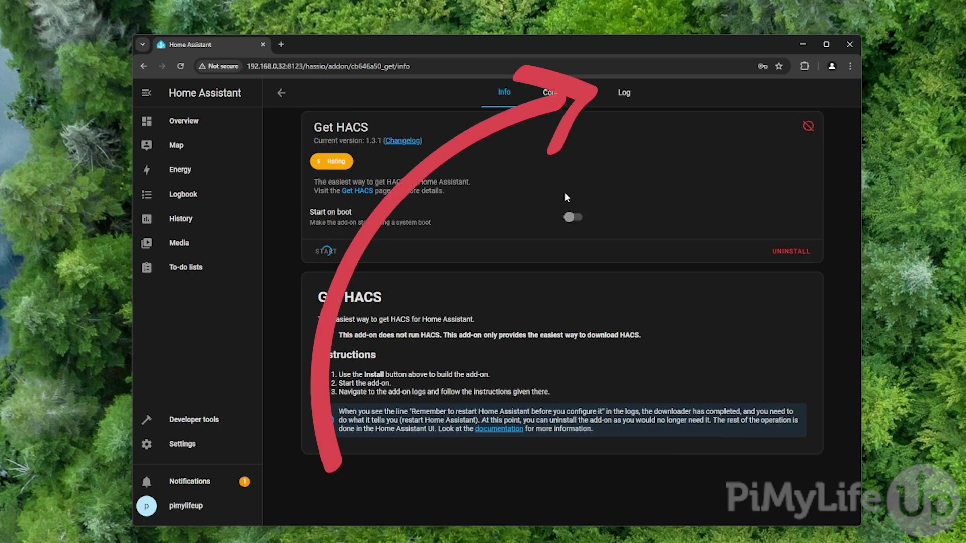
left_click(327, 252)
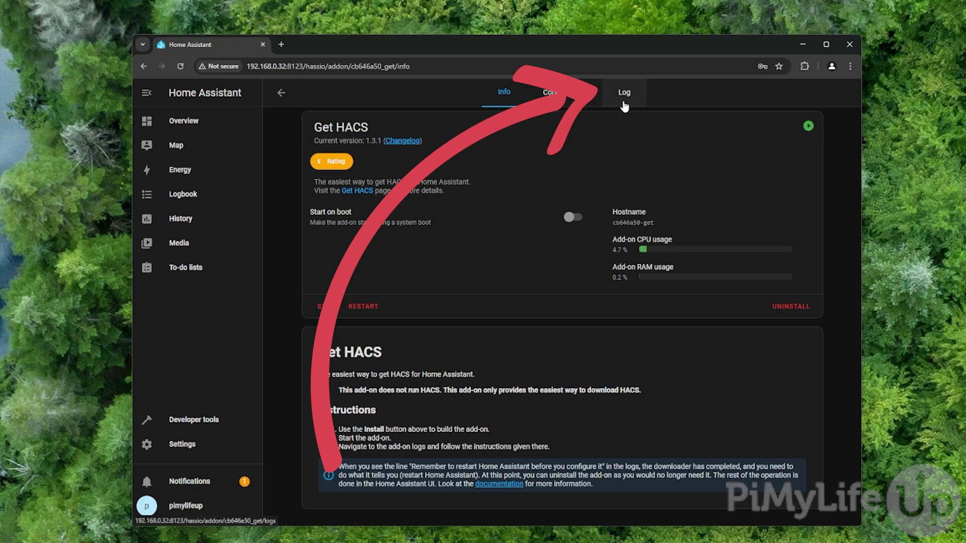
left_click(623, 99)
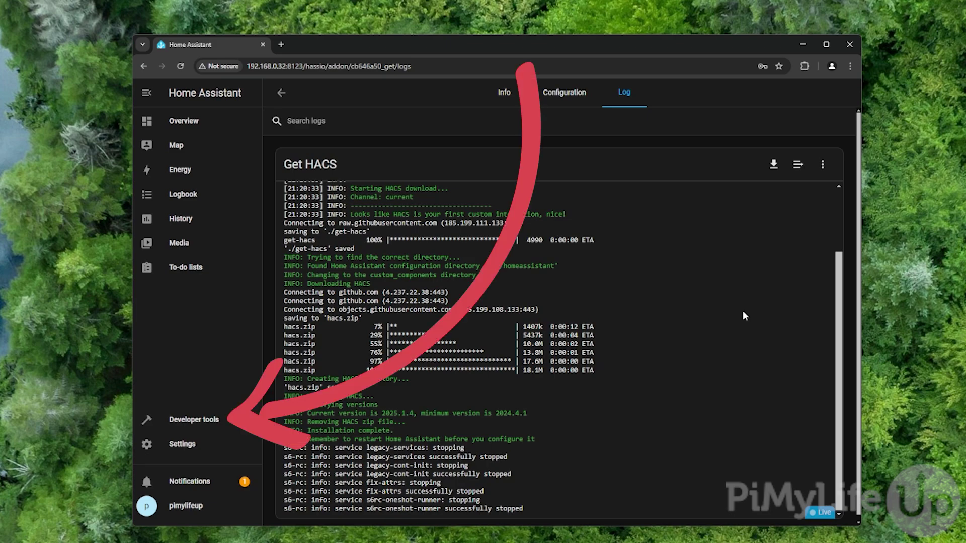
- Restart Home Assistant from Developer tools > YAML and return to Settings
left_click(193, 420)
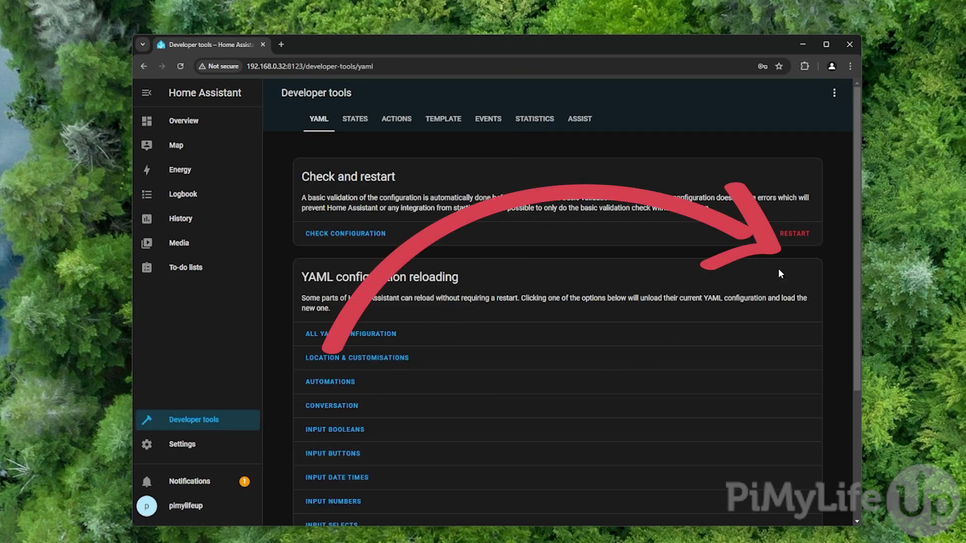
left_click(795, 235)
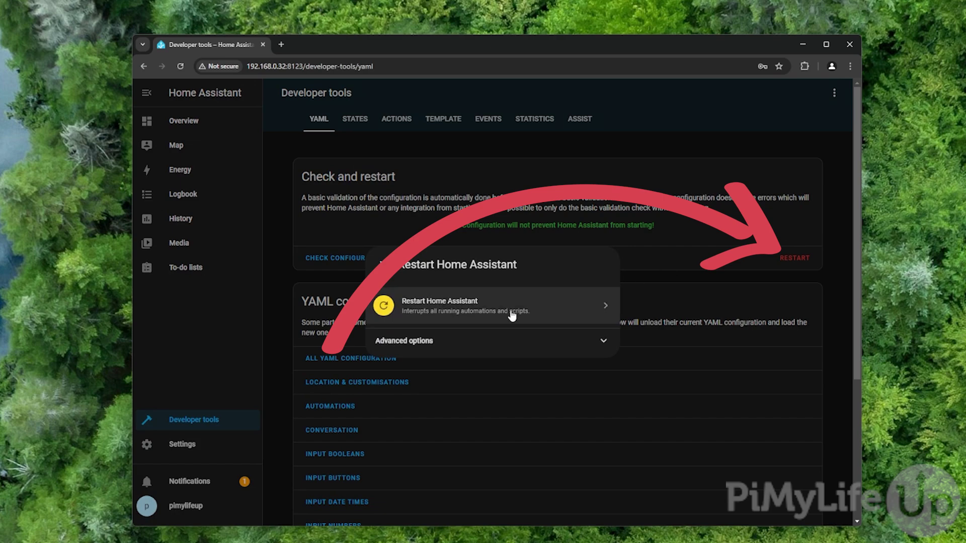
left_click(561, 309)
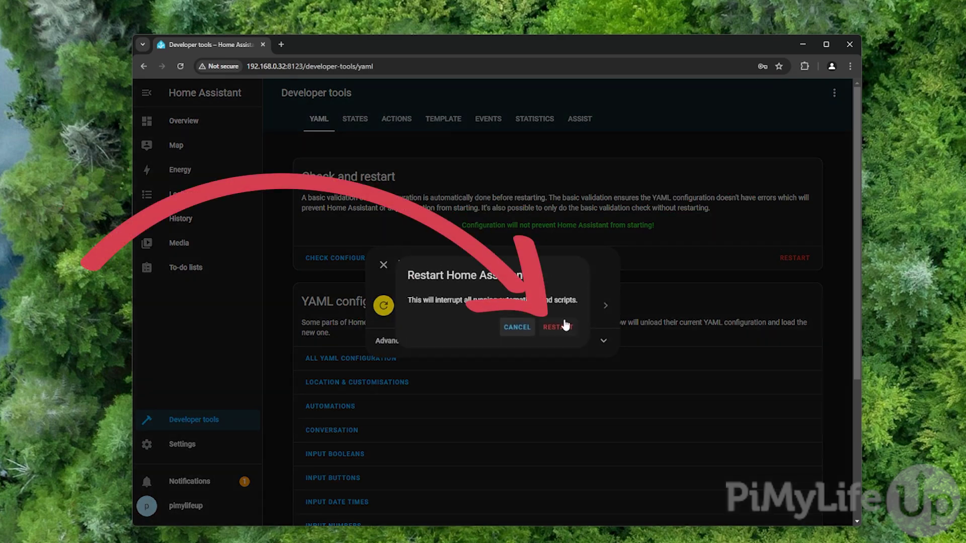
left_click(558, 327)
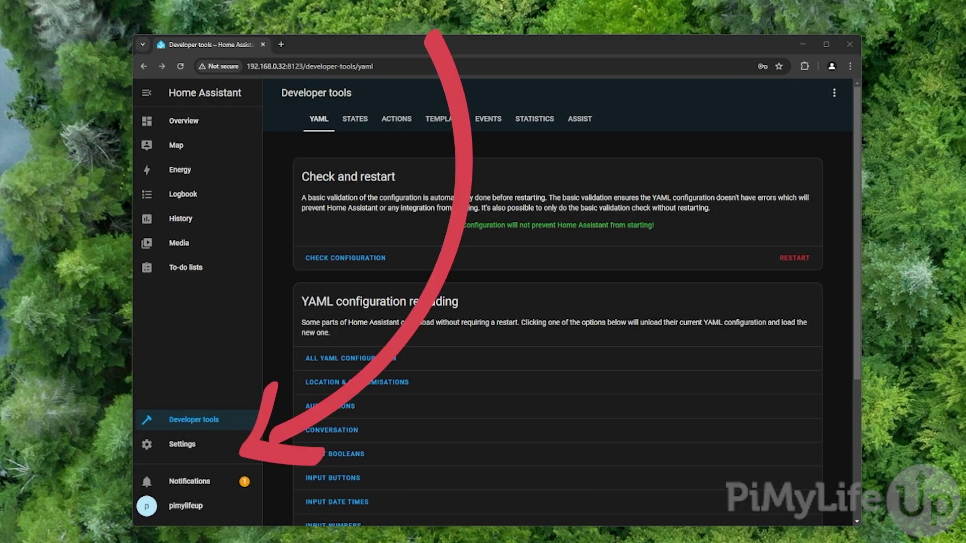
left_click(213, 445)
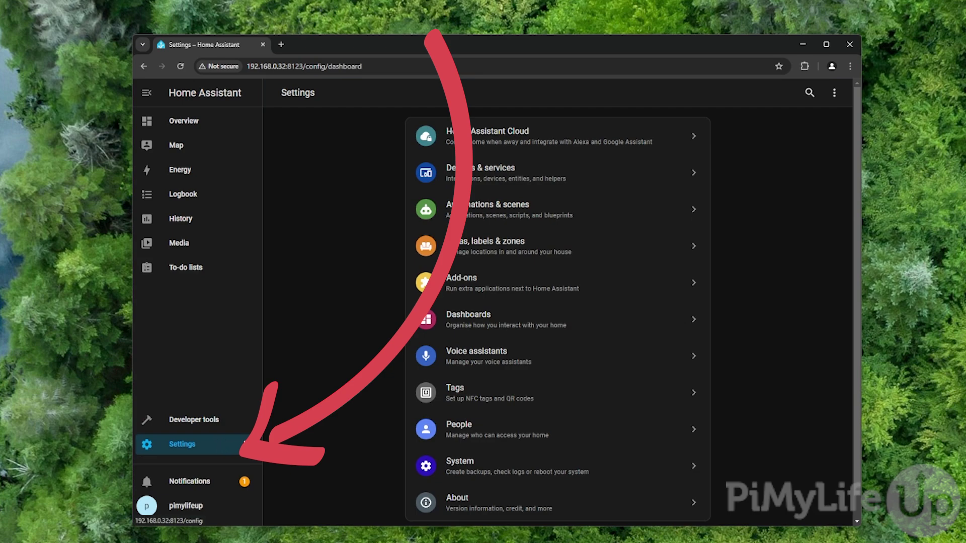
- In Devices & services, search 'hacs' and choose the HACS integration
left_click(533, 185)
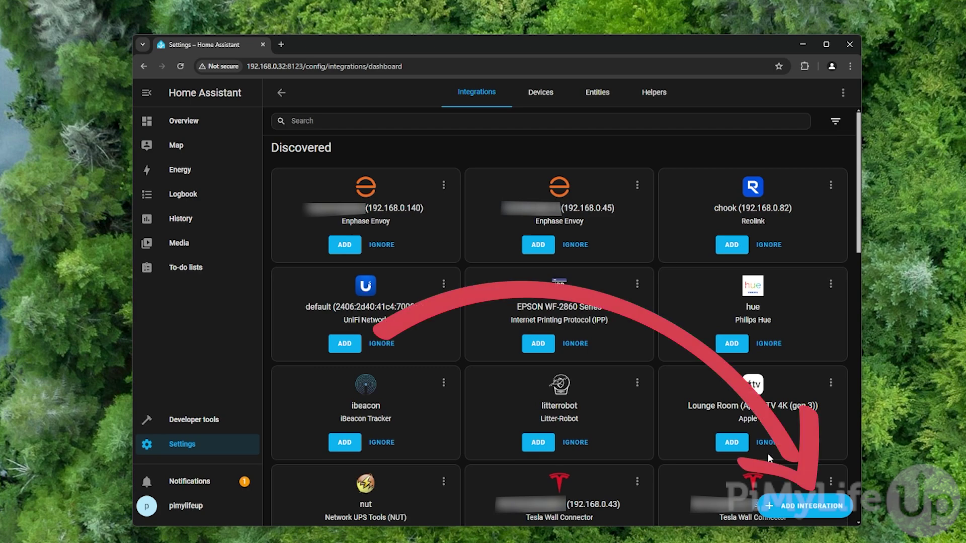
left_click(816, 513)
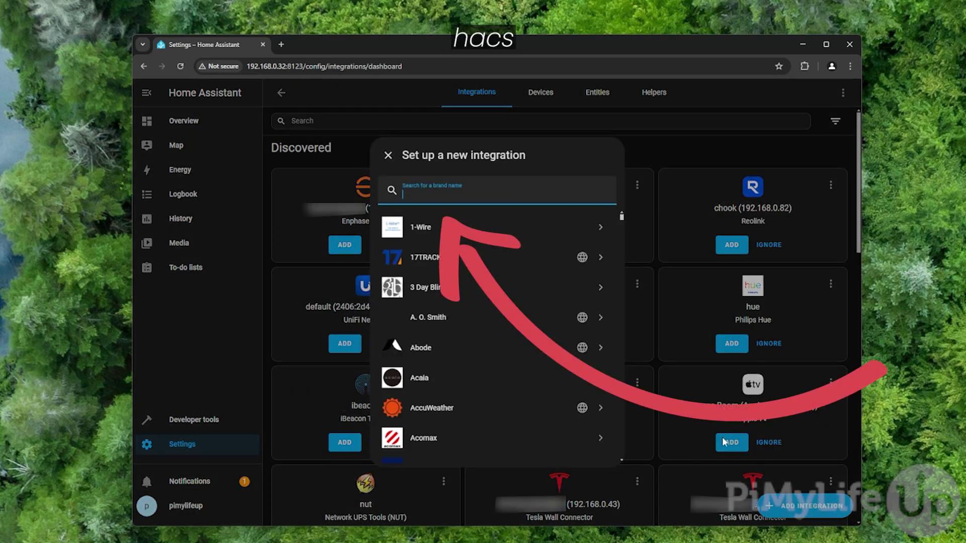
type("hacs")
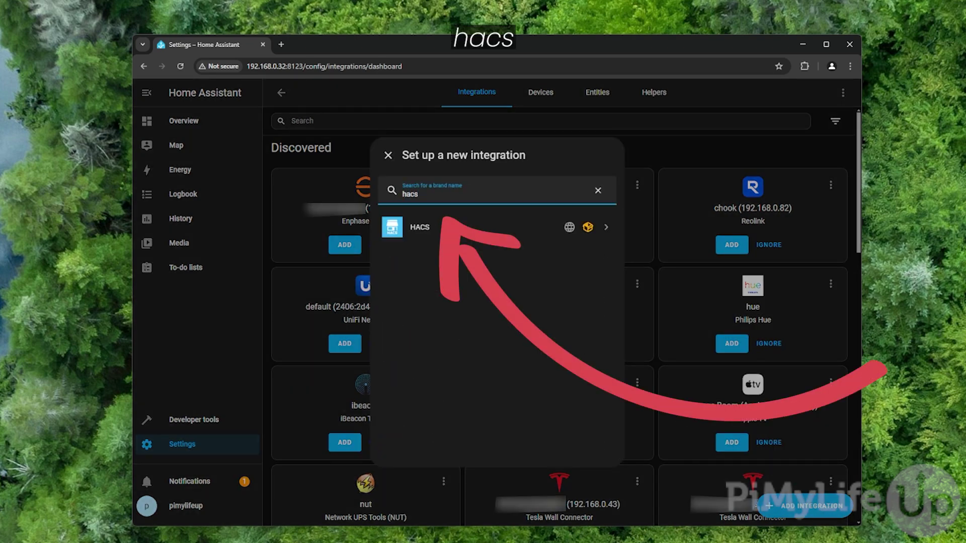
left_click(486, 242)
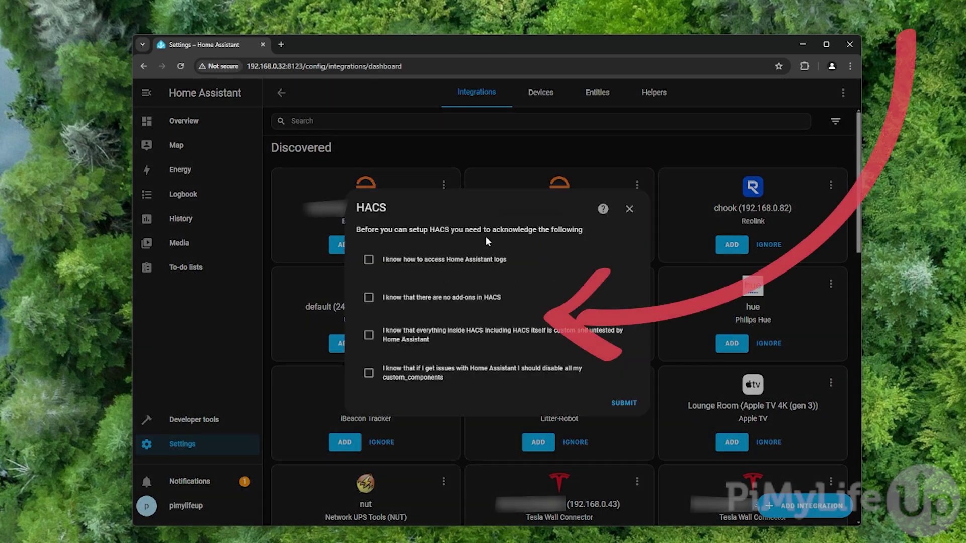
- Accept all four HACS acknowledgements, submit, and finish the GitHub-authorised setup
left_click(456, 260)
left_click(444, 298)
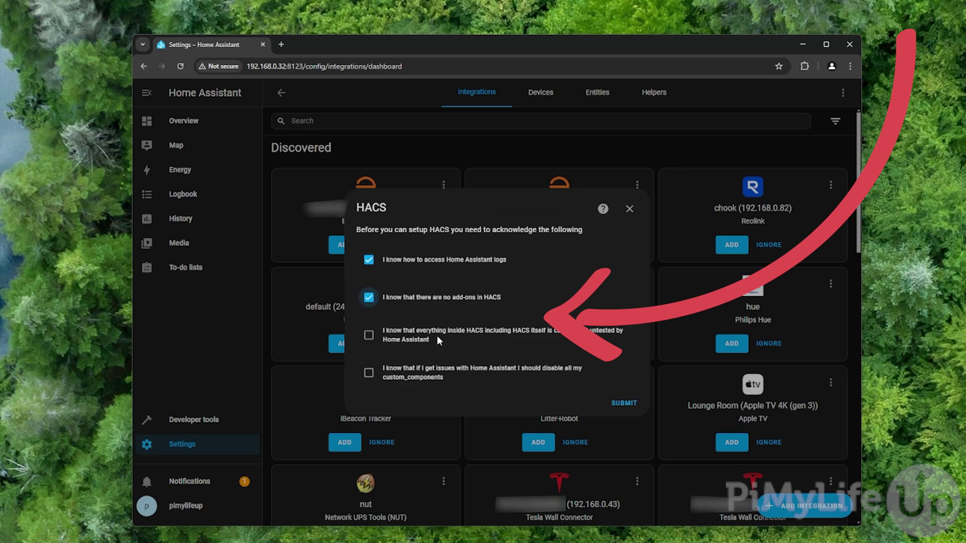
left_click(436, 336)
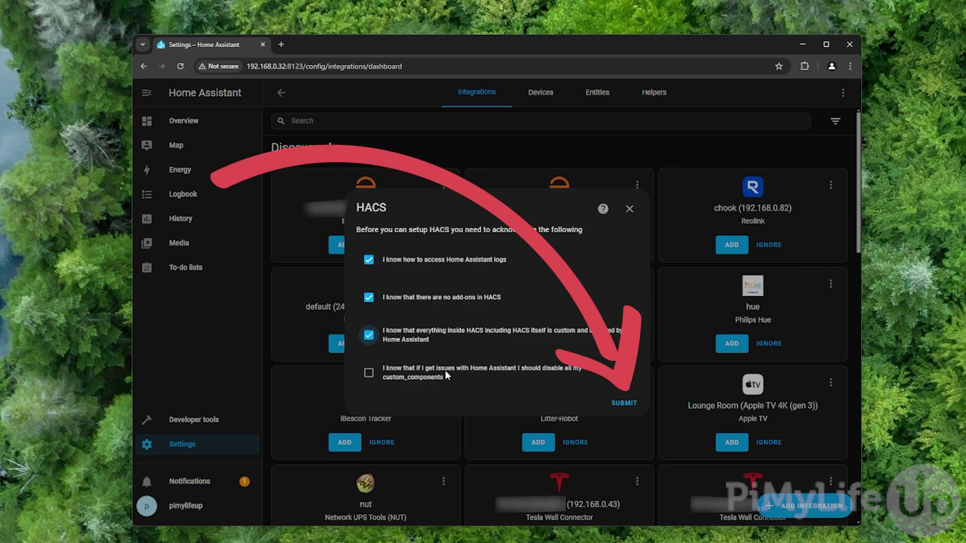
left_click(445, 370)
left_click(624, 403)
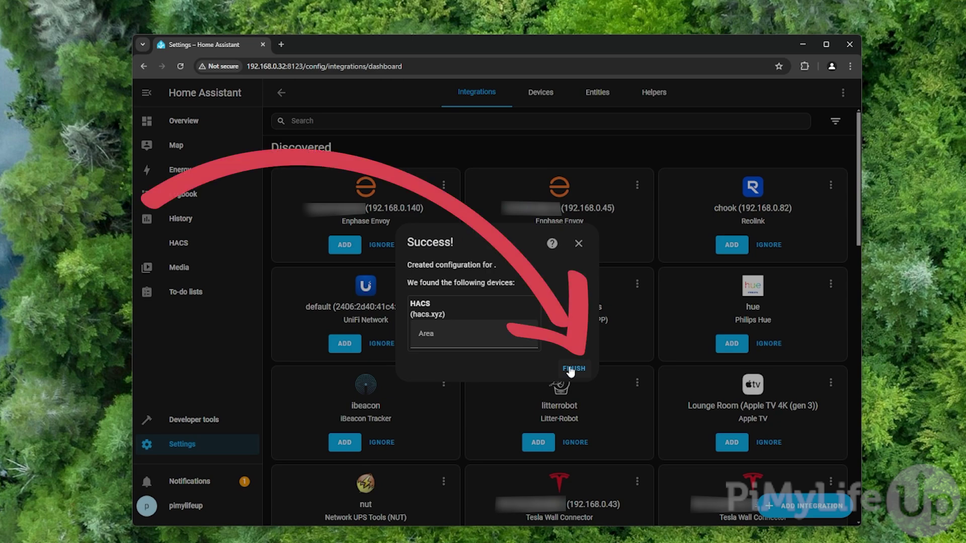
left_click(570, 370)
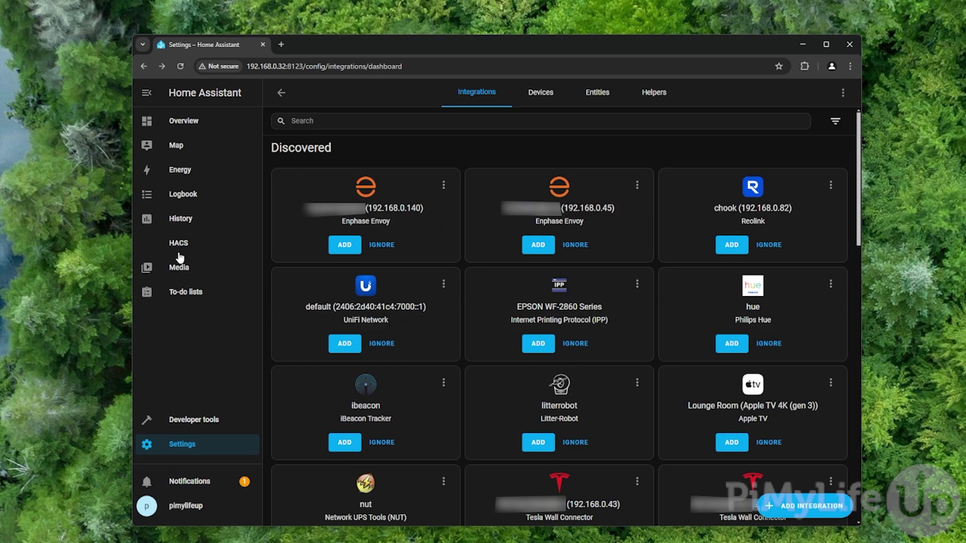
- Open HACS from the sidebar and scroll through its repository list
left_click(203, 250)
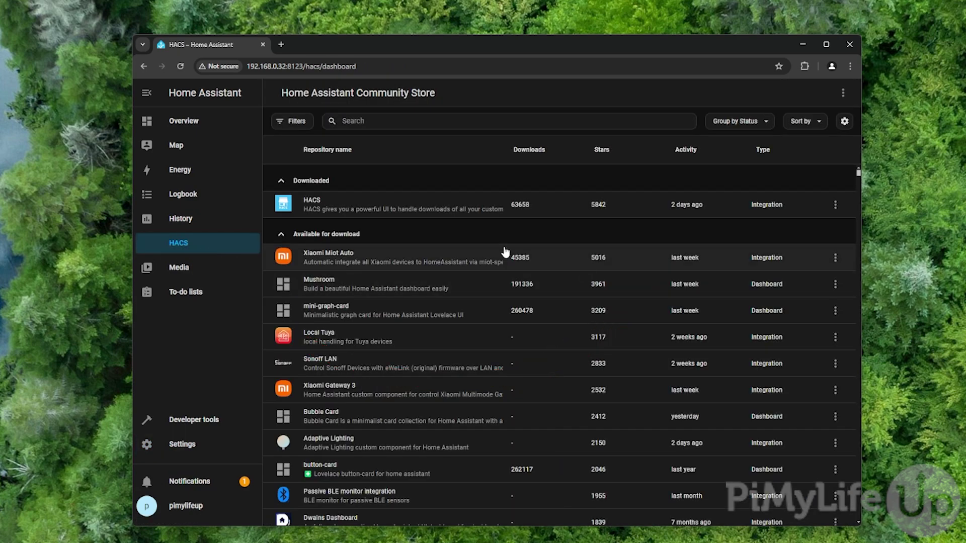
scroll(506, 262, "down", 2)
scroll(505, 266, "down", 5)
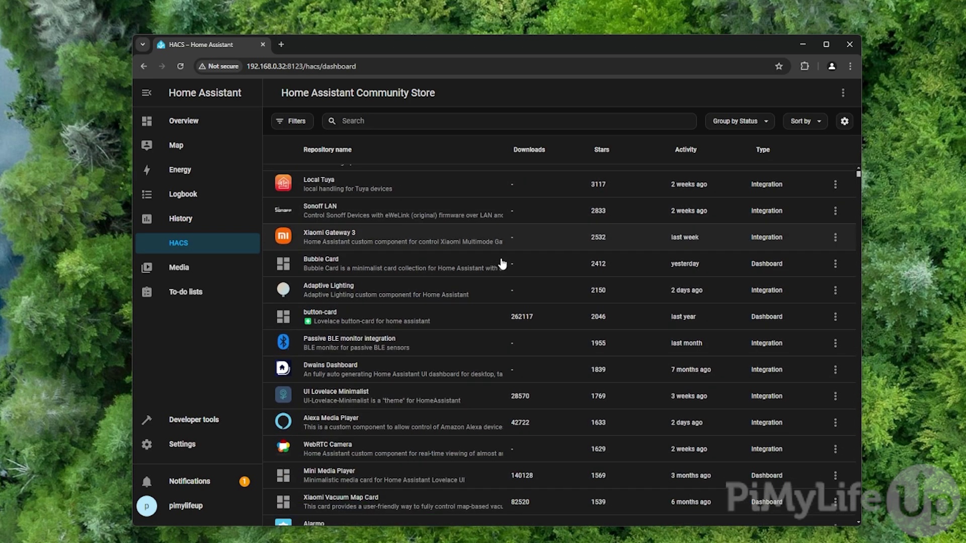
scroll(502, 262, "down", 10)
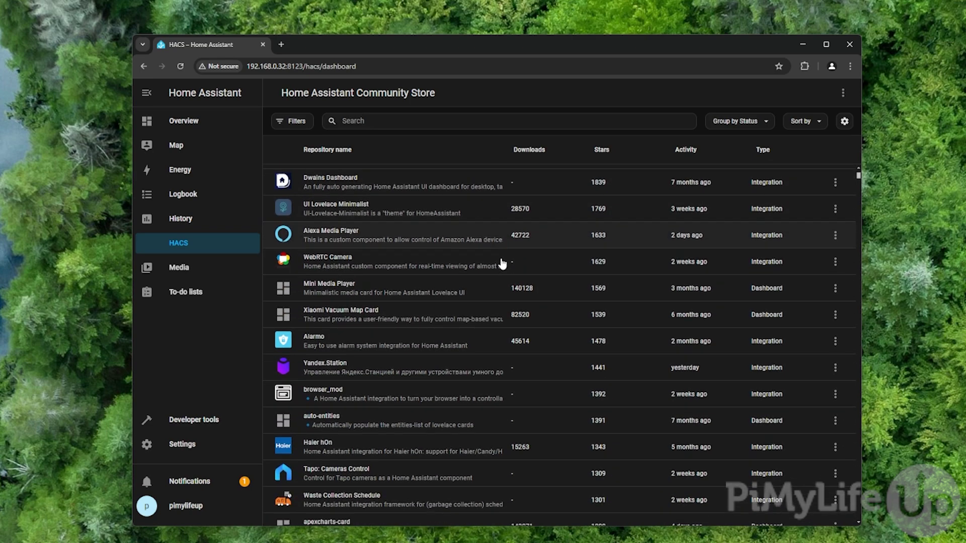
scroll(503, 263, "down", 9)
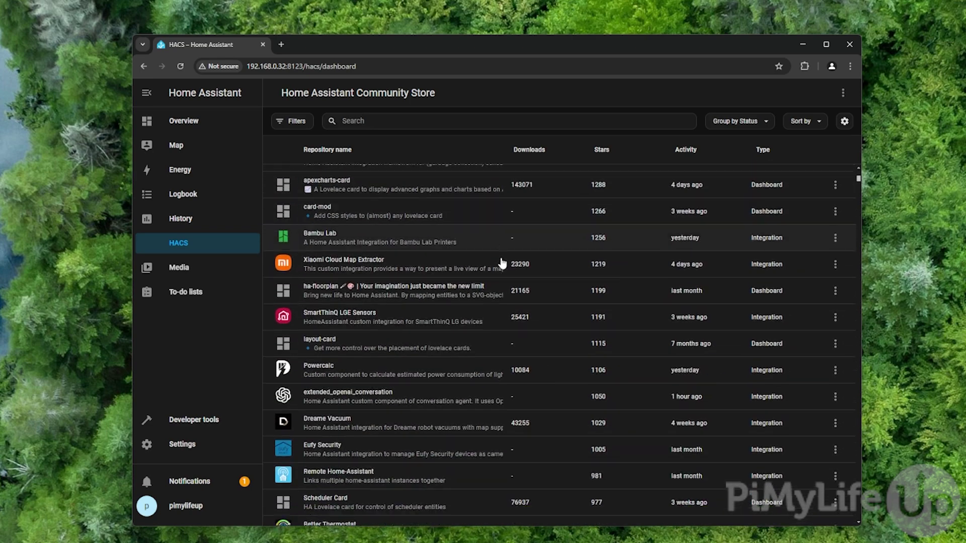
scroll(502, 263, "down", 6)
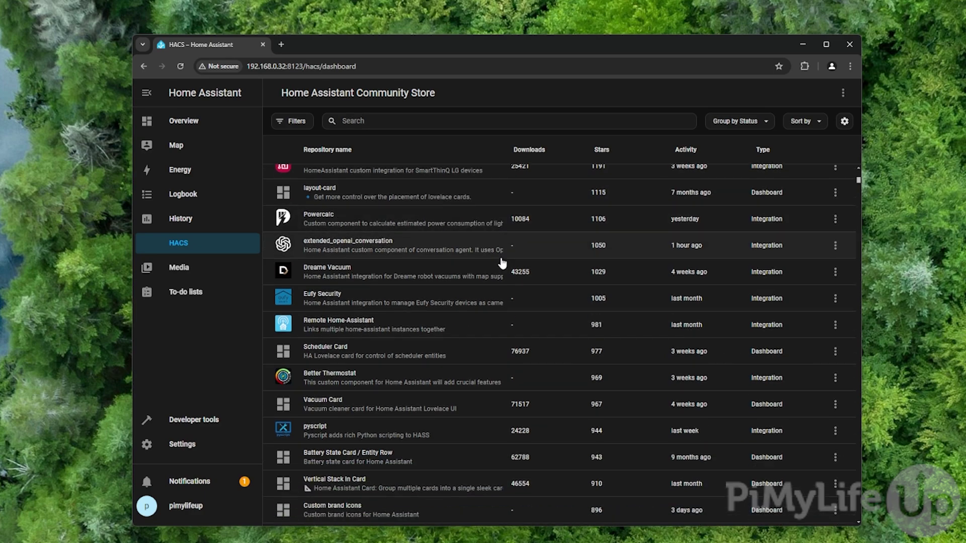
scroll(634, 313, "down", 5)
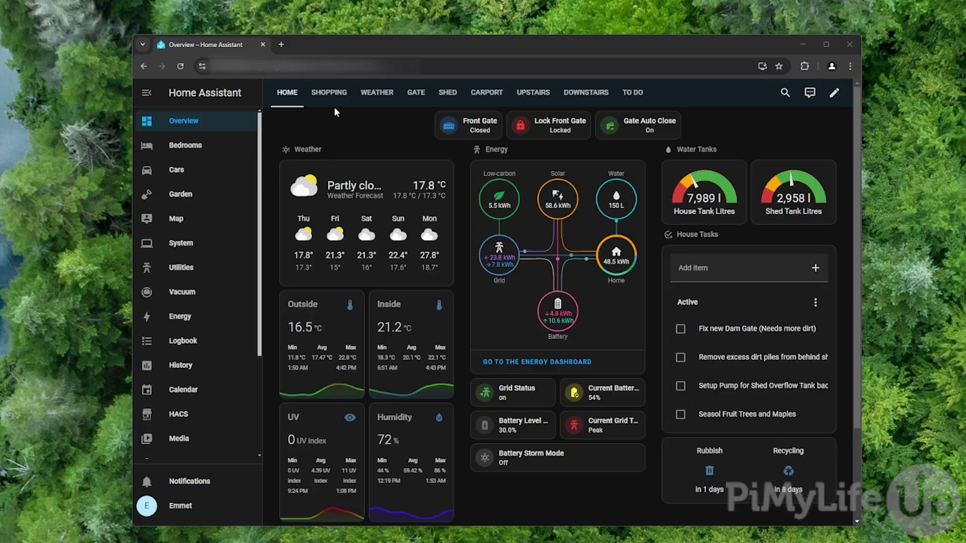
- Browse the Shopping, Weather, Gate and Shed dashboard views
left_click(333, 100)
left_click(372, 98)
scroll(554, 251, "down", 3)
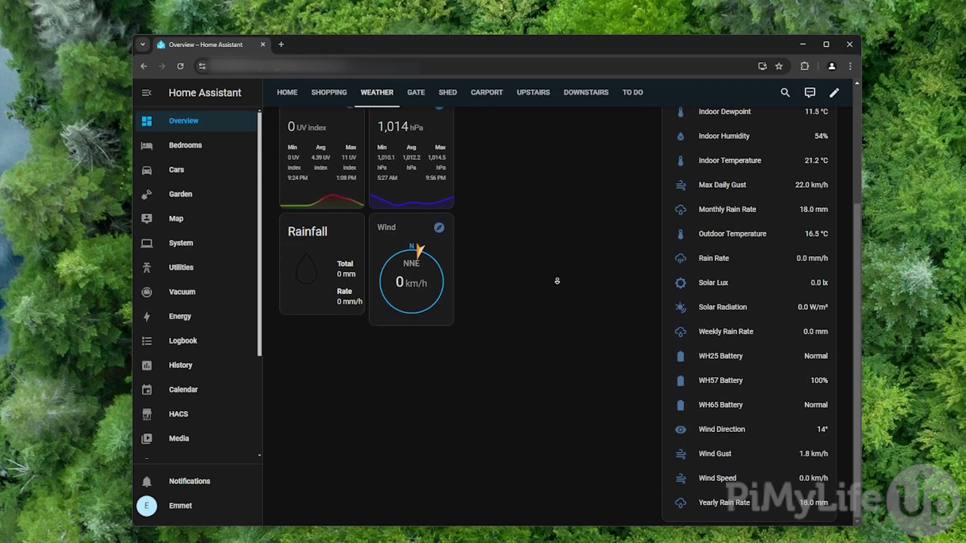
scroll(557, 281, "up", 3)
left_click(416, 92)
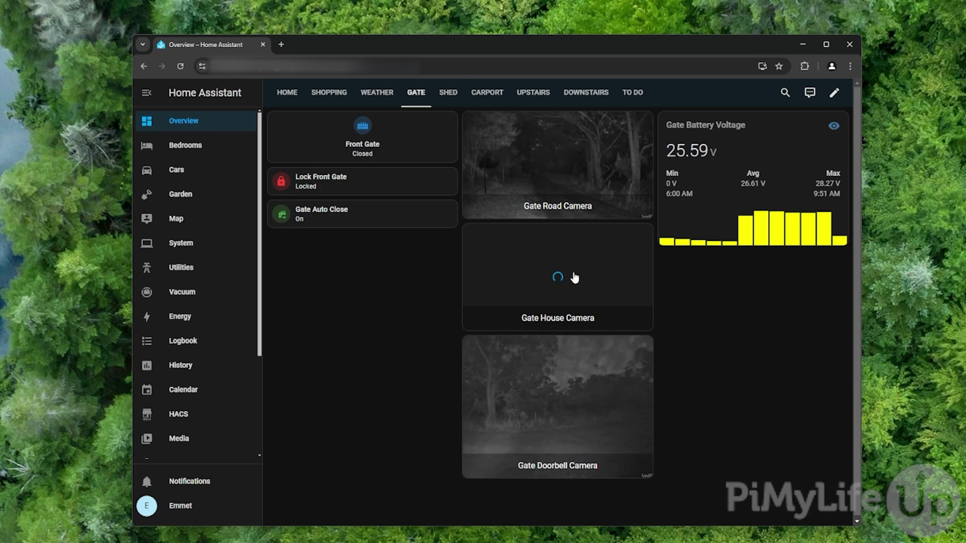
left_click(448, 93)
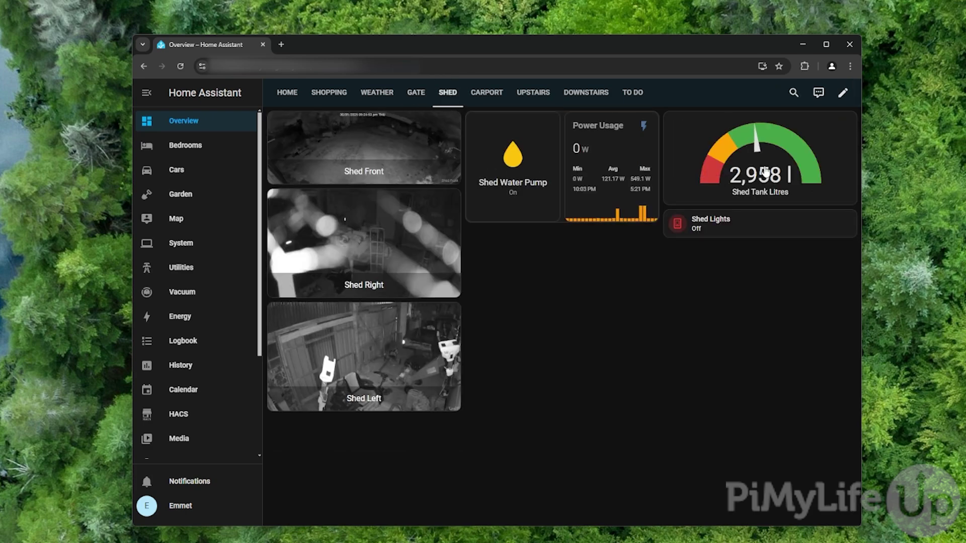
- Open the Node-RED panel to view the Gate flow
scroll(195, 297, "down", 2)
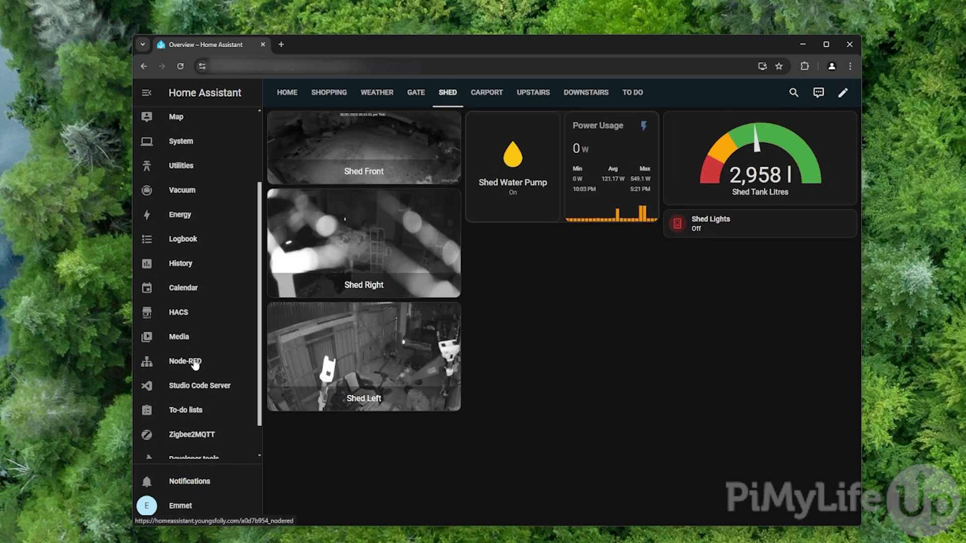
left_click(195, 364)
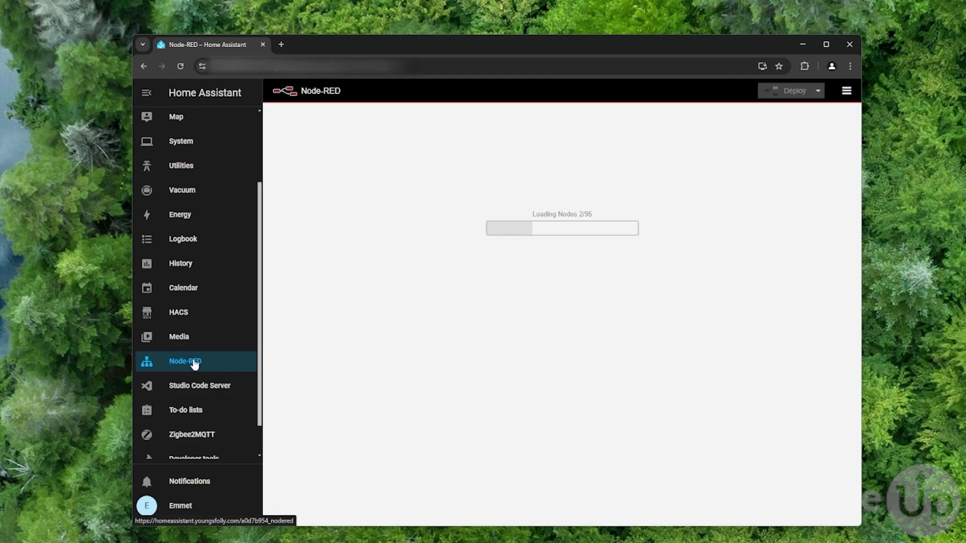
scroll(626, 403, "right", 10)
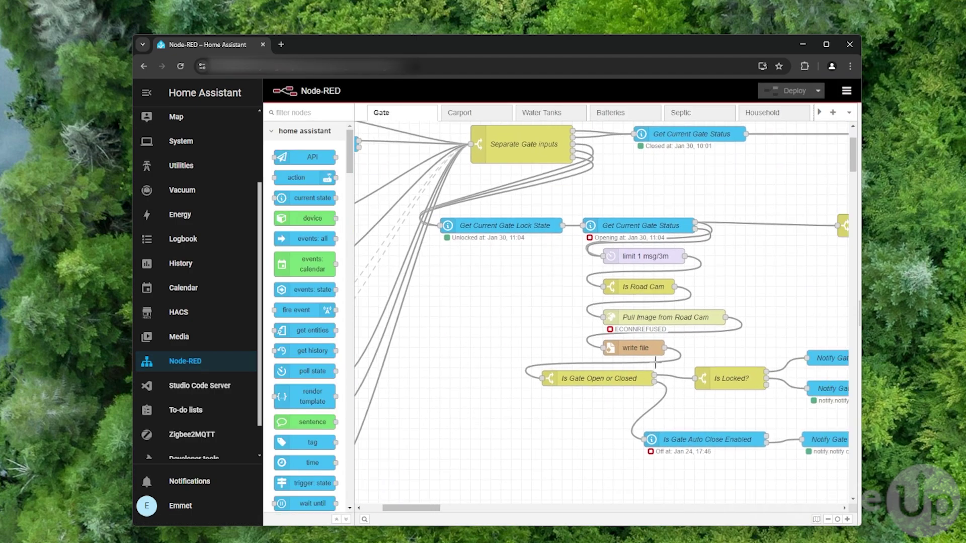